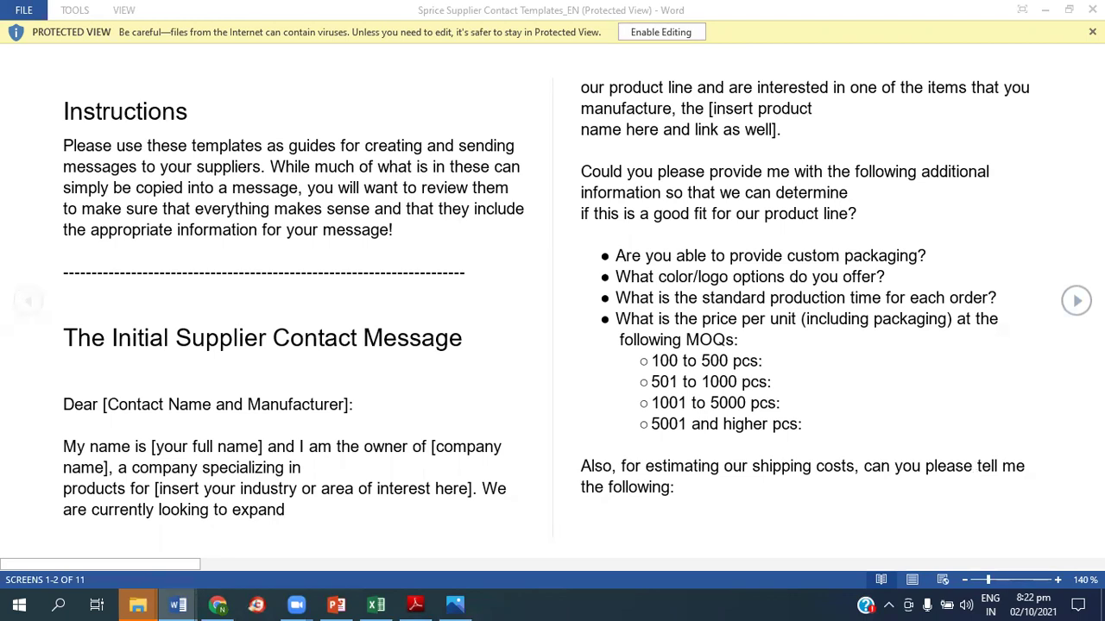
Read through the supplier contact message templates, from the initial contact message to the end of the document.
left_click(1076, 301)
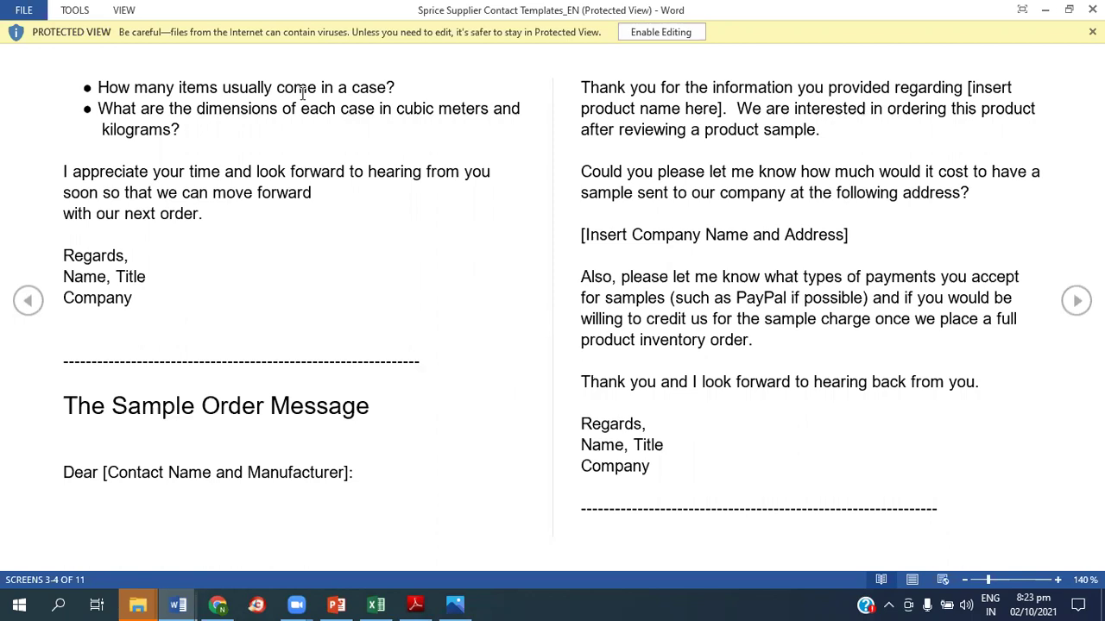
scroll(301, 94, "up", 1)
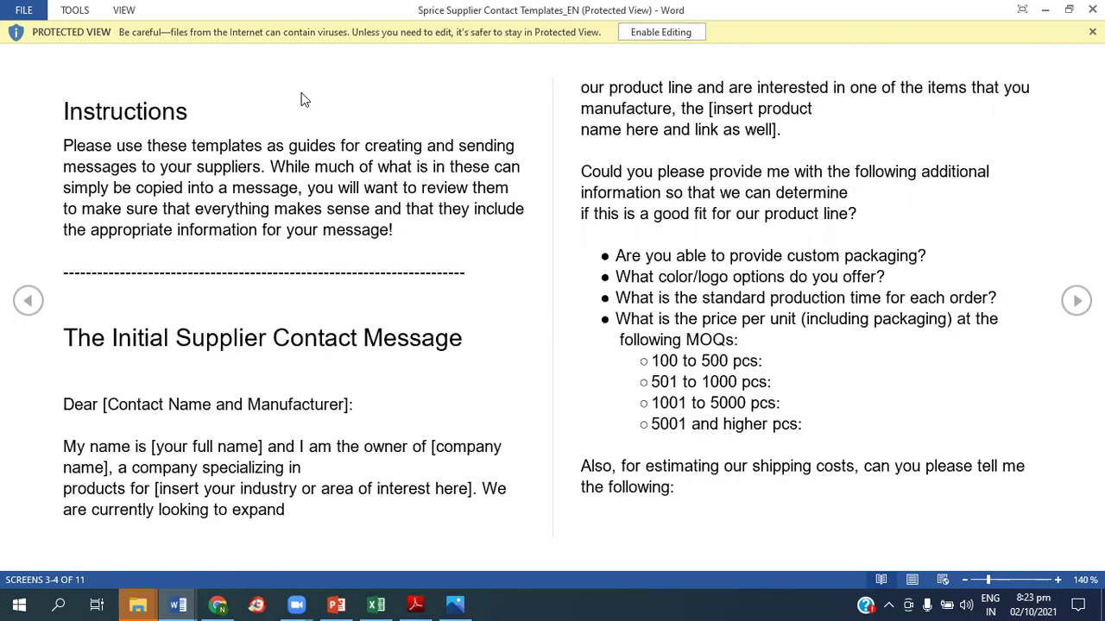
scroll(304, 99, "down", 1)
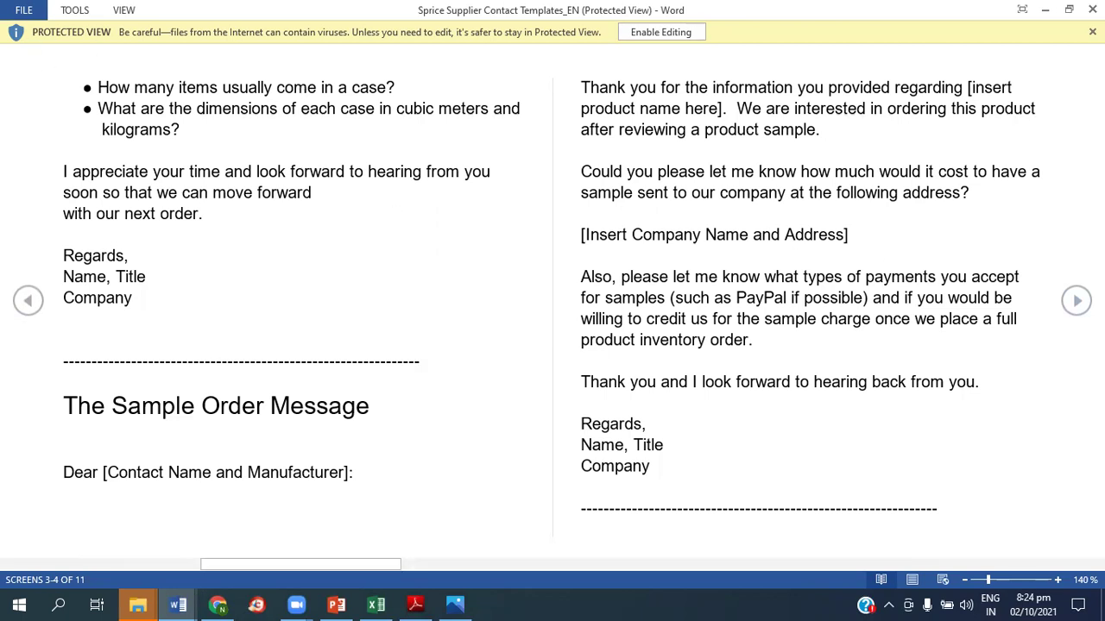
key("Page_Down")
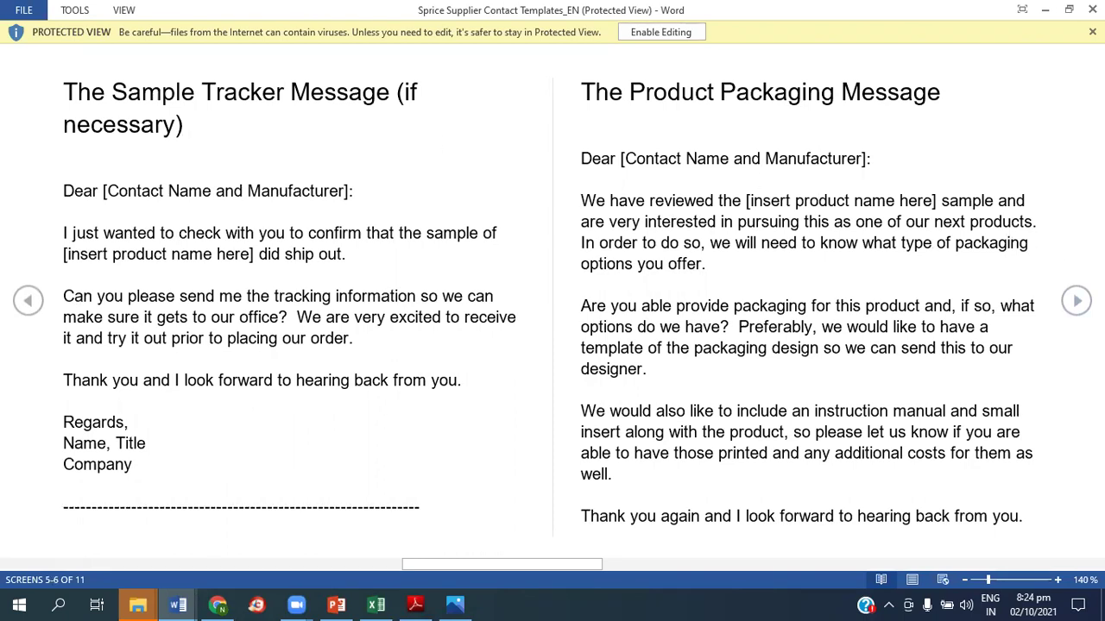
left_click(1077, 301)
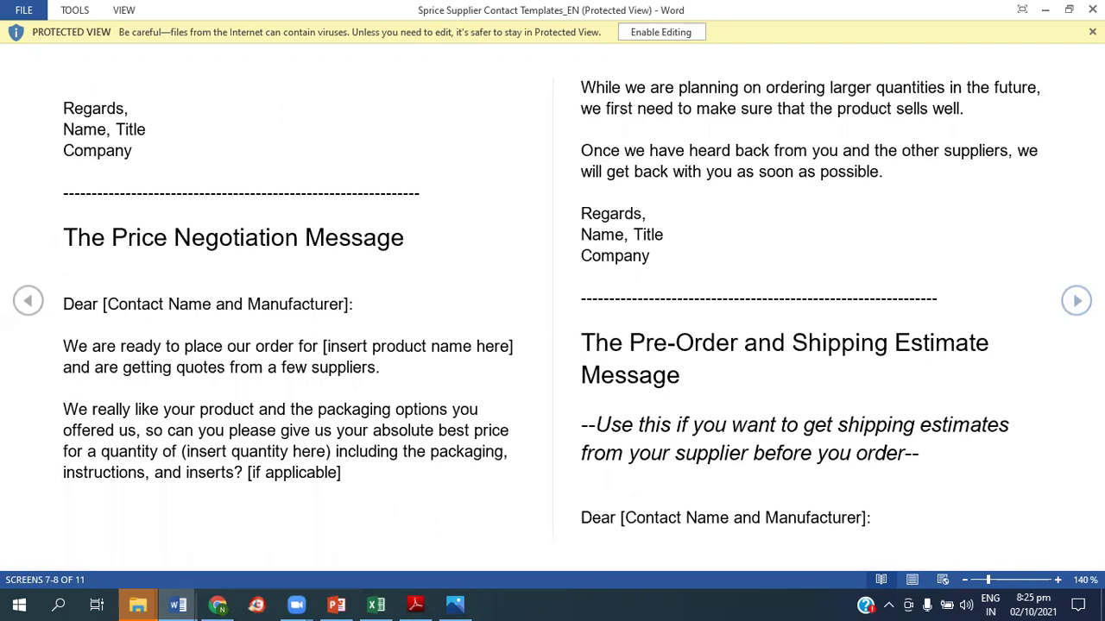
left_click(1076, 301)
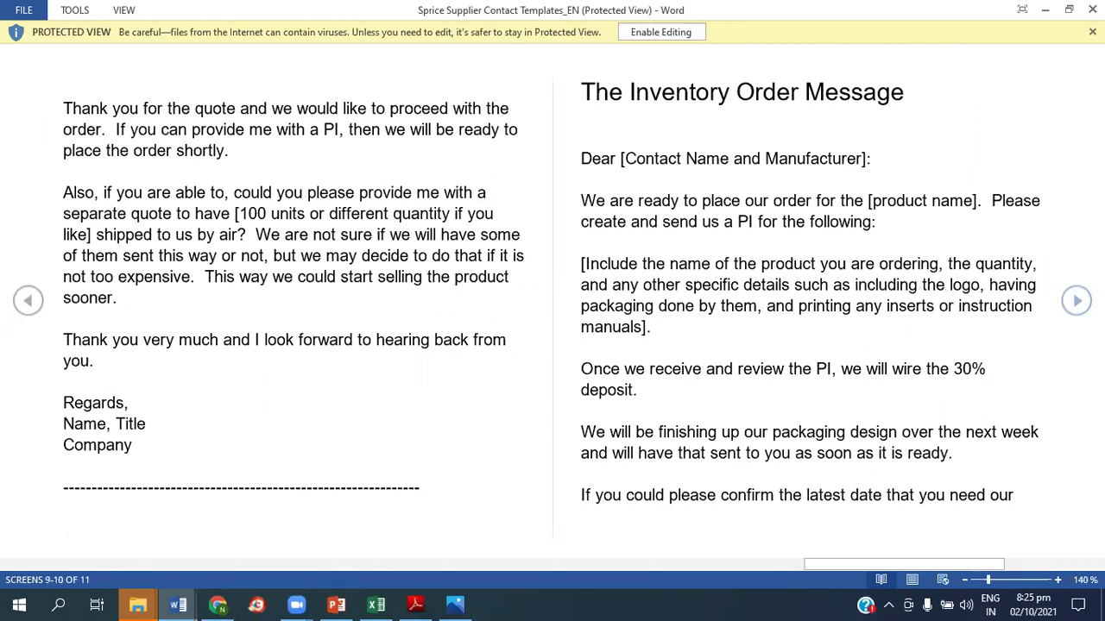
left_click(1076, 301)
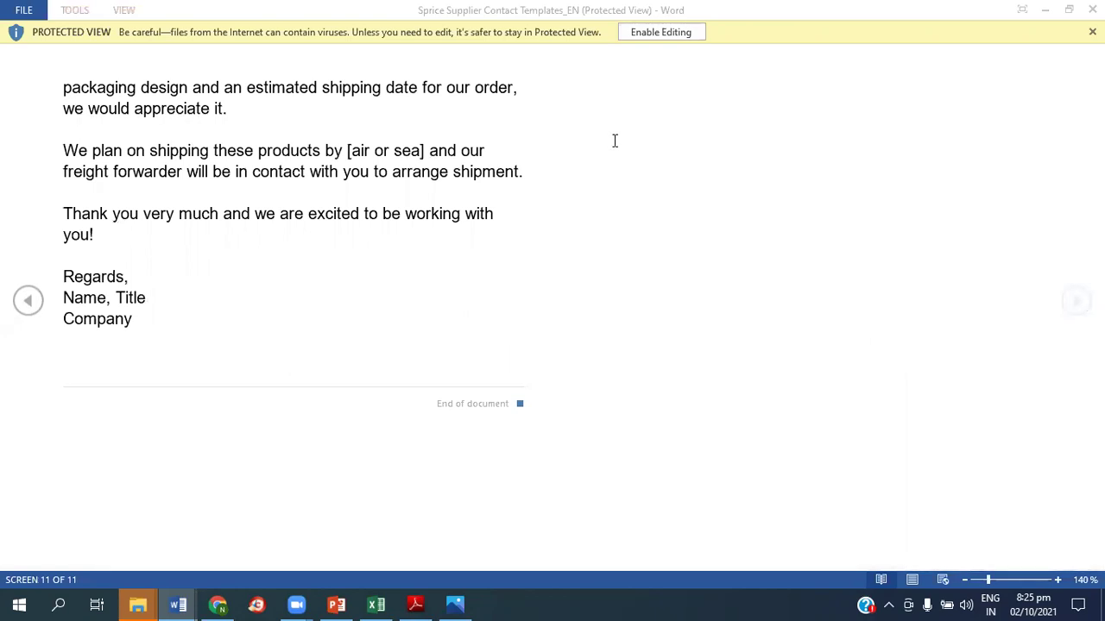
Switch to the RFQ TEMPLATE document in Word to view its quotation request text.
mouse_move(386, 604)
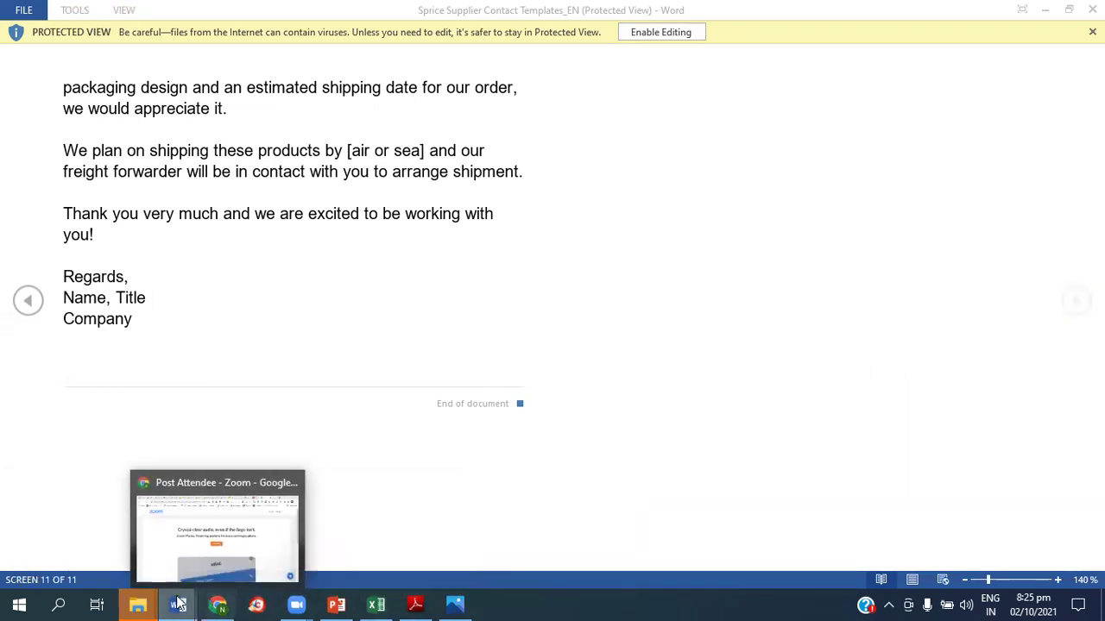
mouse_move(178, 604)
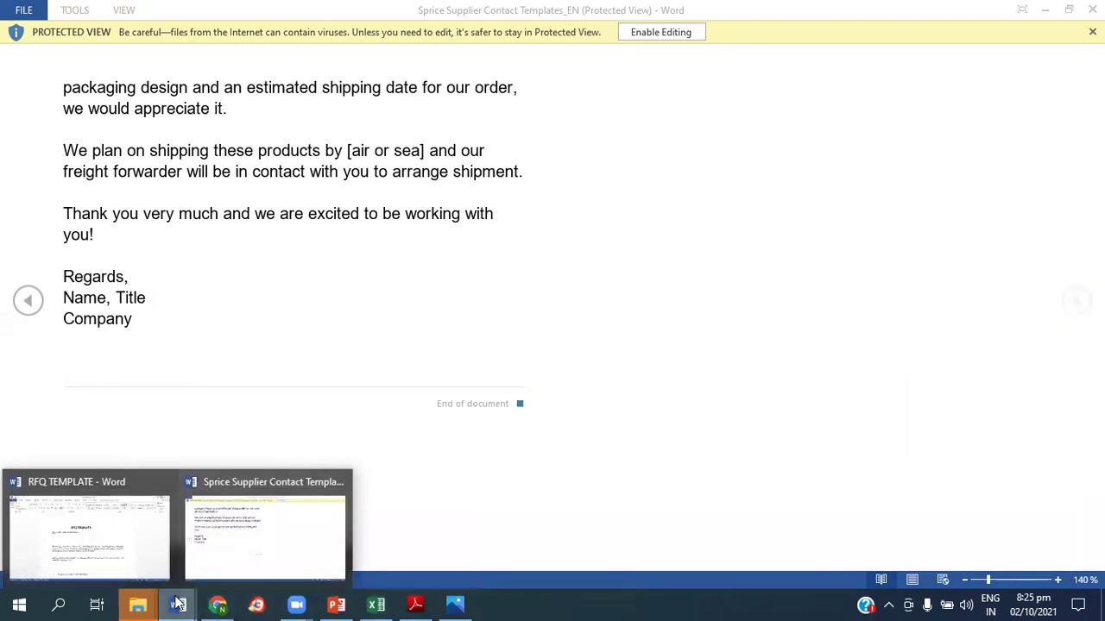
left_click(130, 524)
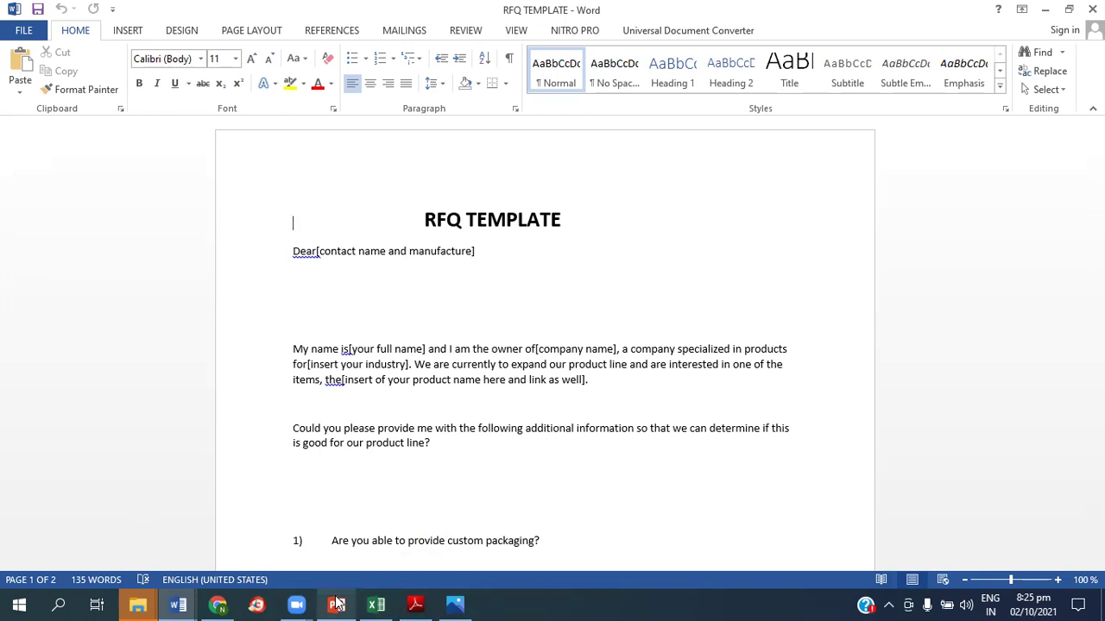
Switch to Chrome and load alibaba.com in one of the open Alibaba tabs.
left_click(222, 605)
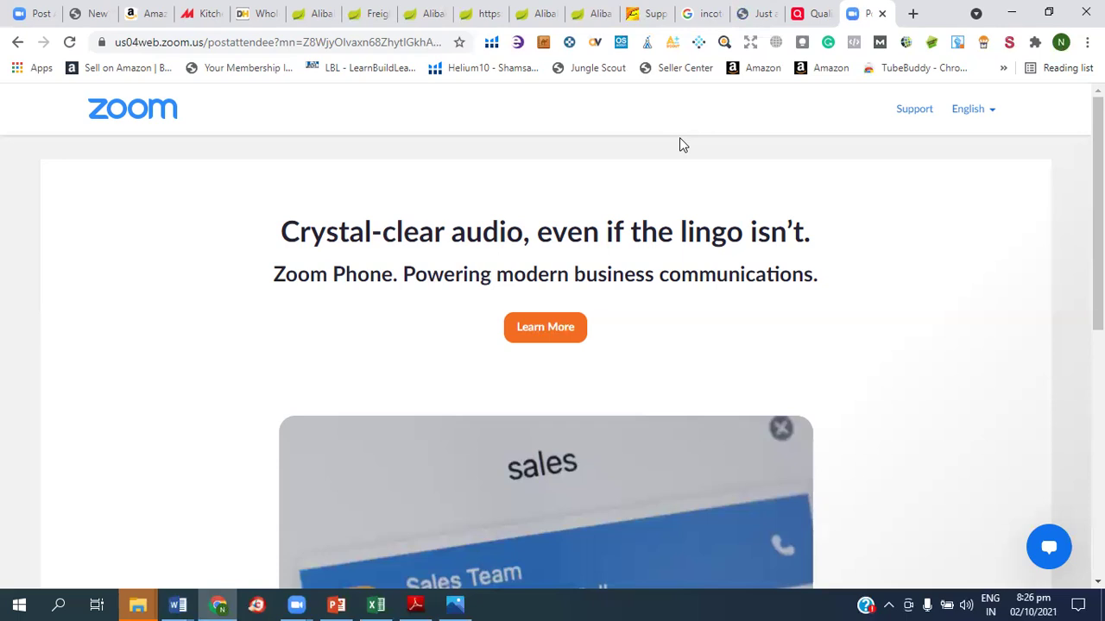
left_click(421, 16)
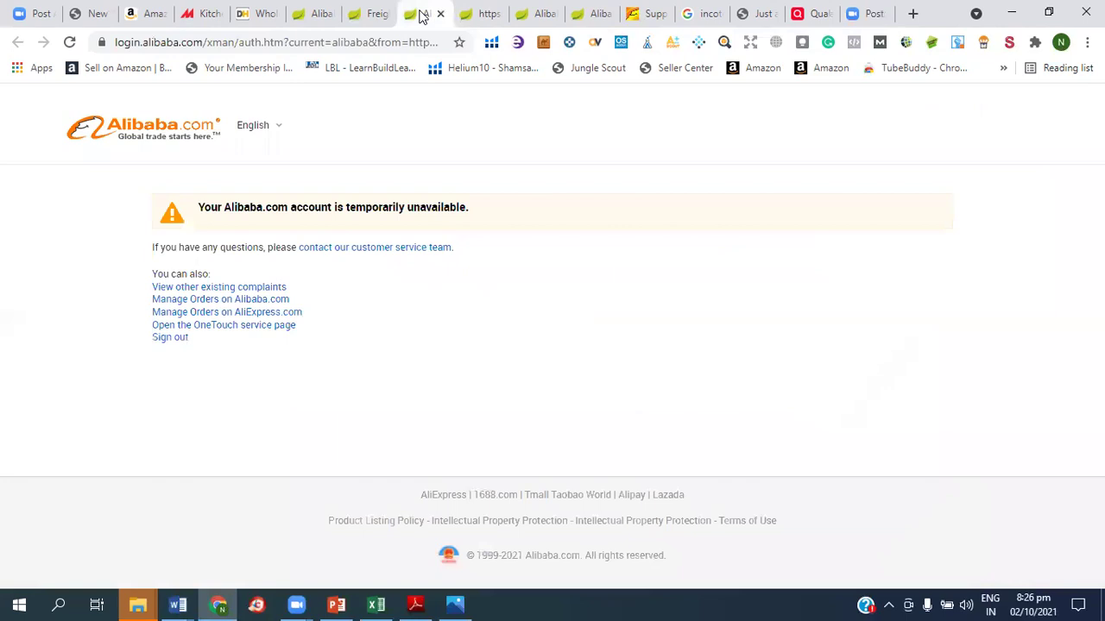
left_click(319, 15)
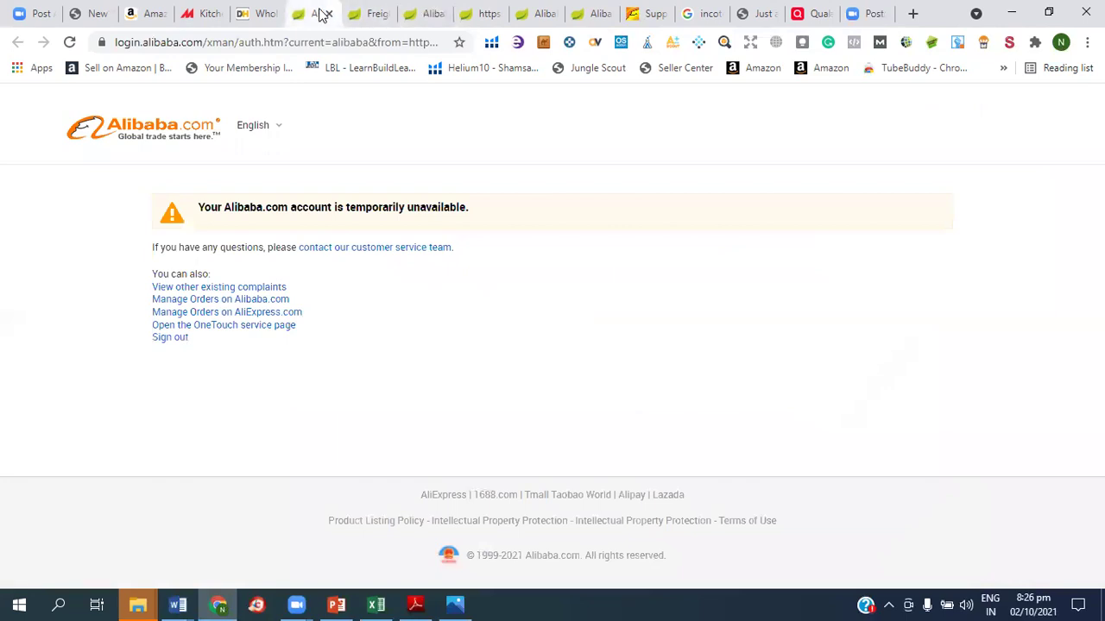
left_click(430, 15)
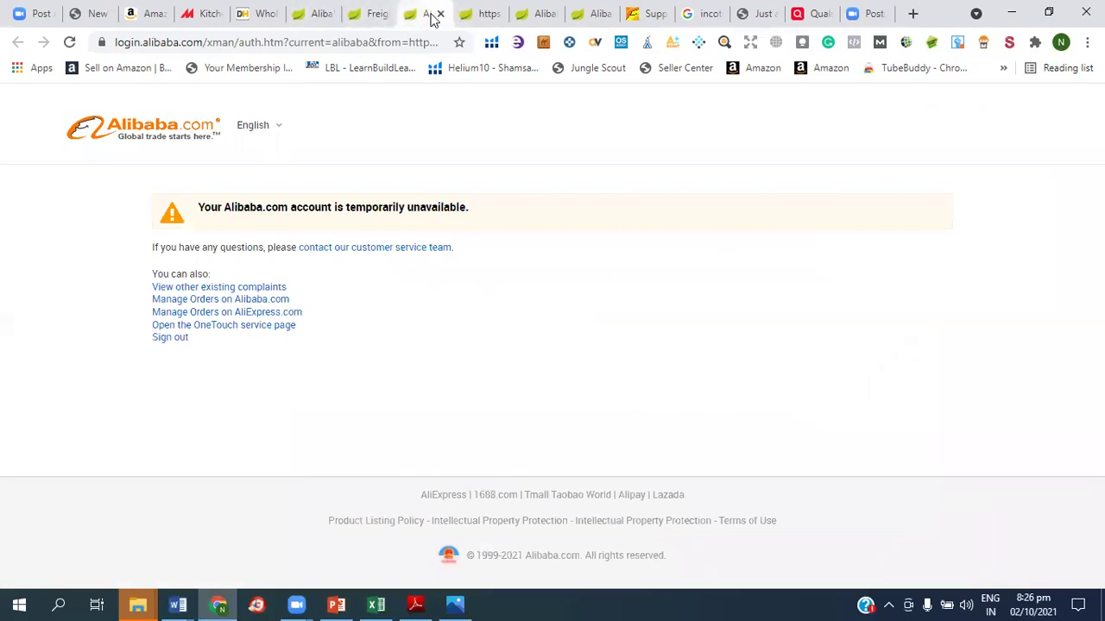
left_click(344, 44)
type("ali")
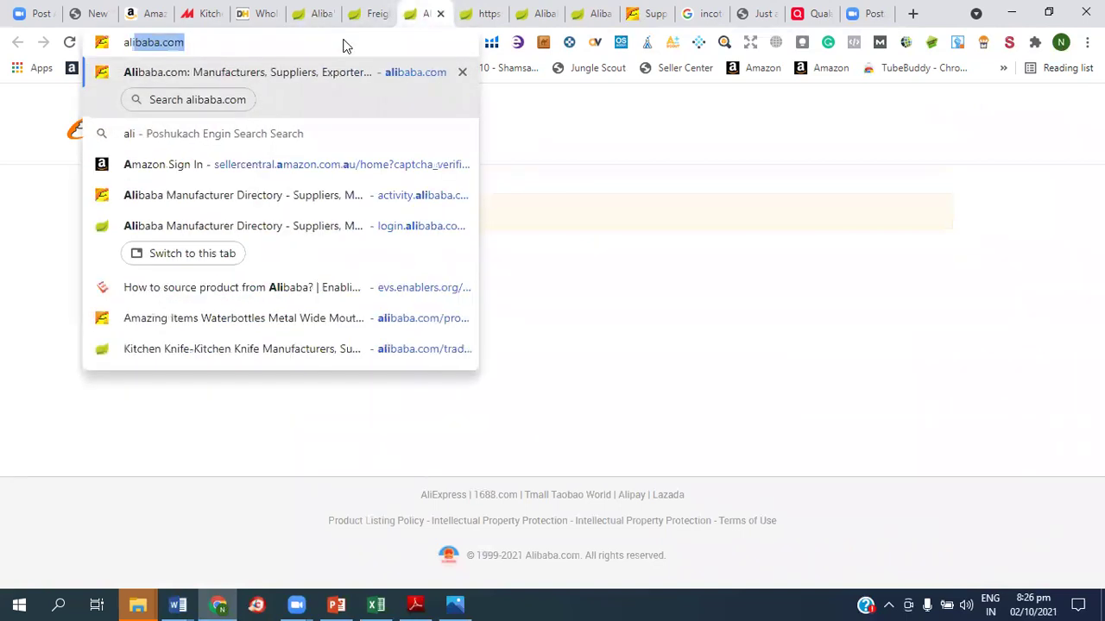
left_click(354, 76)
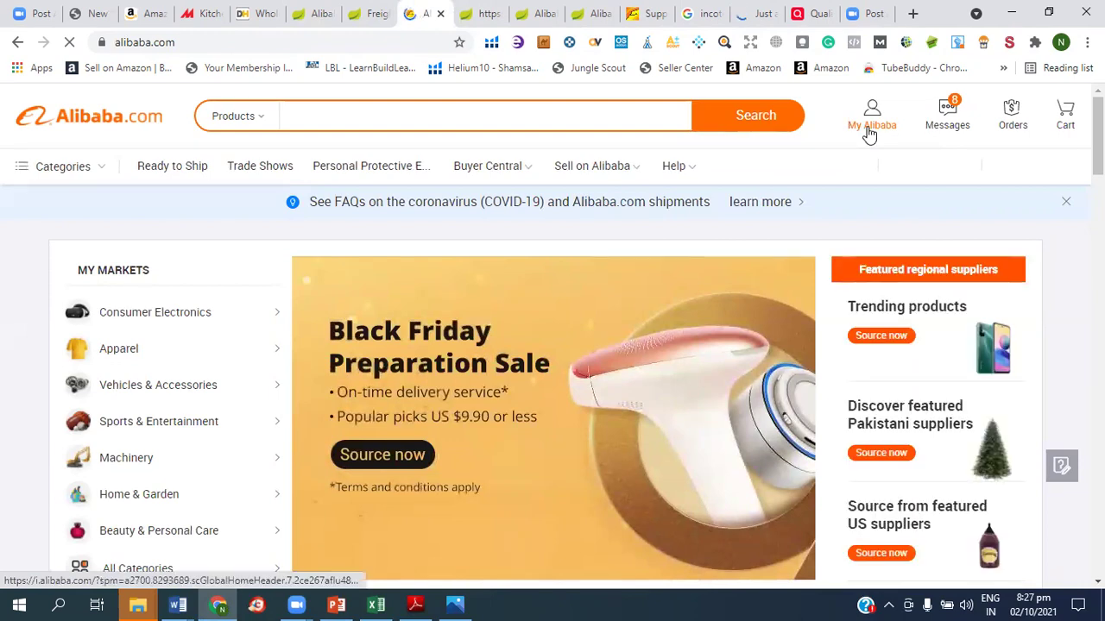
Try to open the My Alibaba account page and check the other open tabs before returning to the Alibaba home page.
left_click(867, 131)
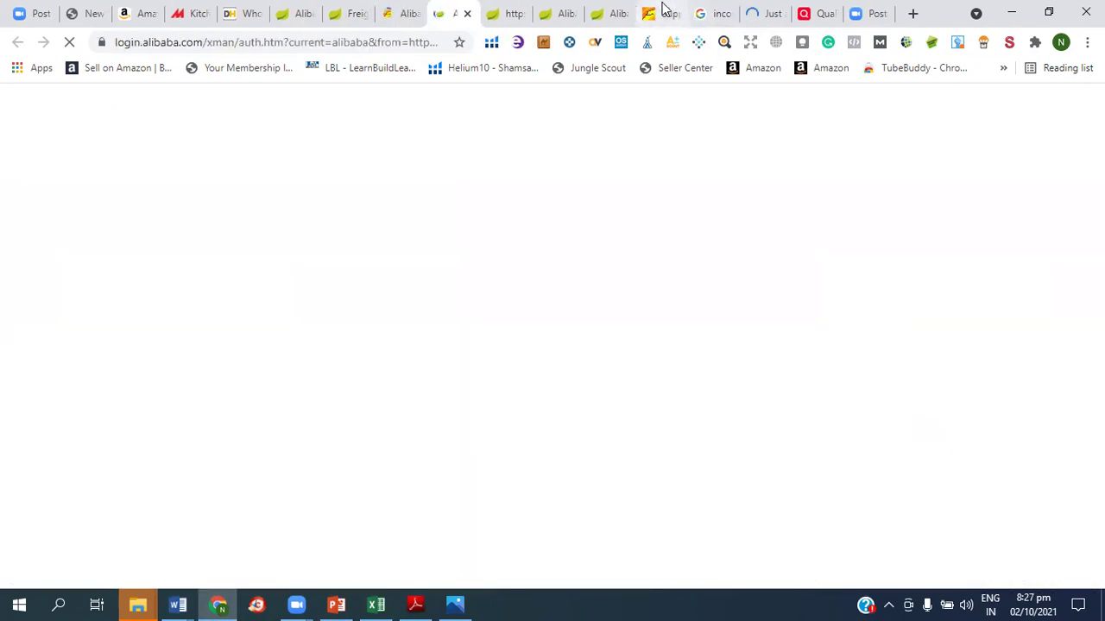
left_click(663, 12)
left_click(769, 16)
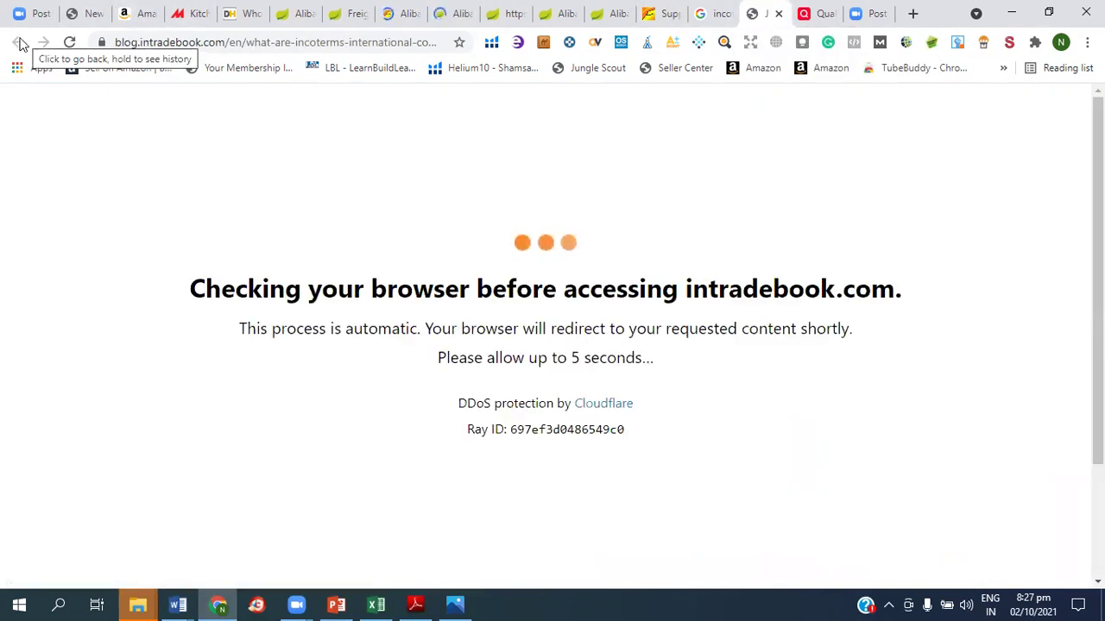
left_click(715, 13)
left_click(669, 15)
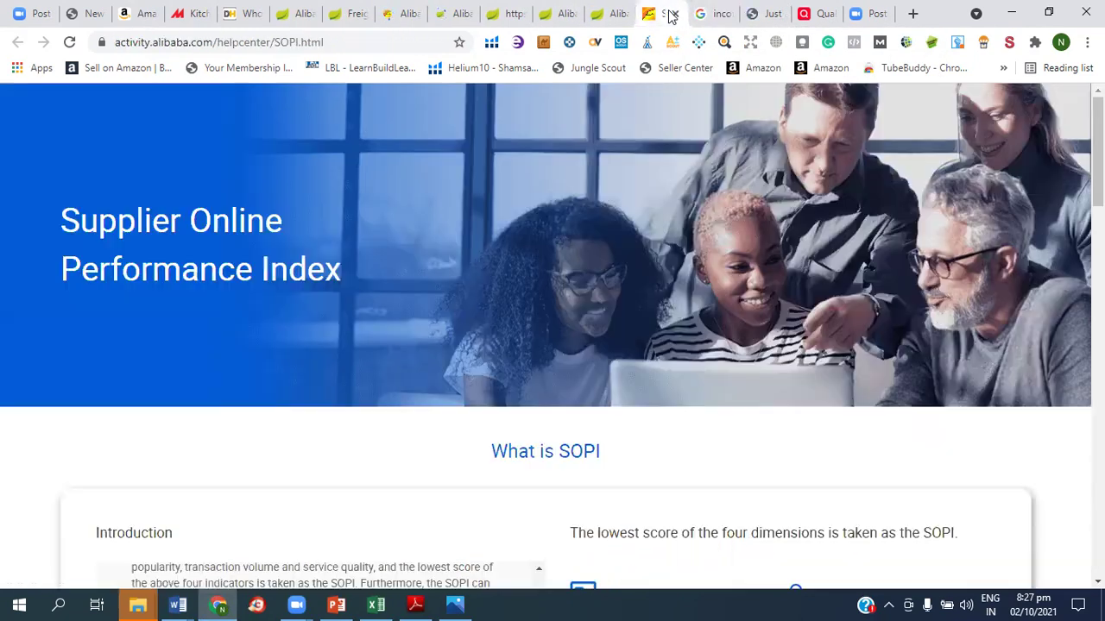
left_click(624, 16)
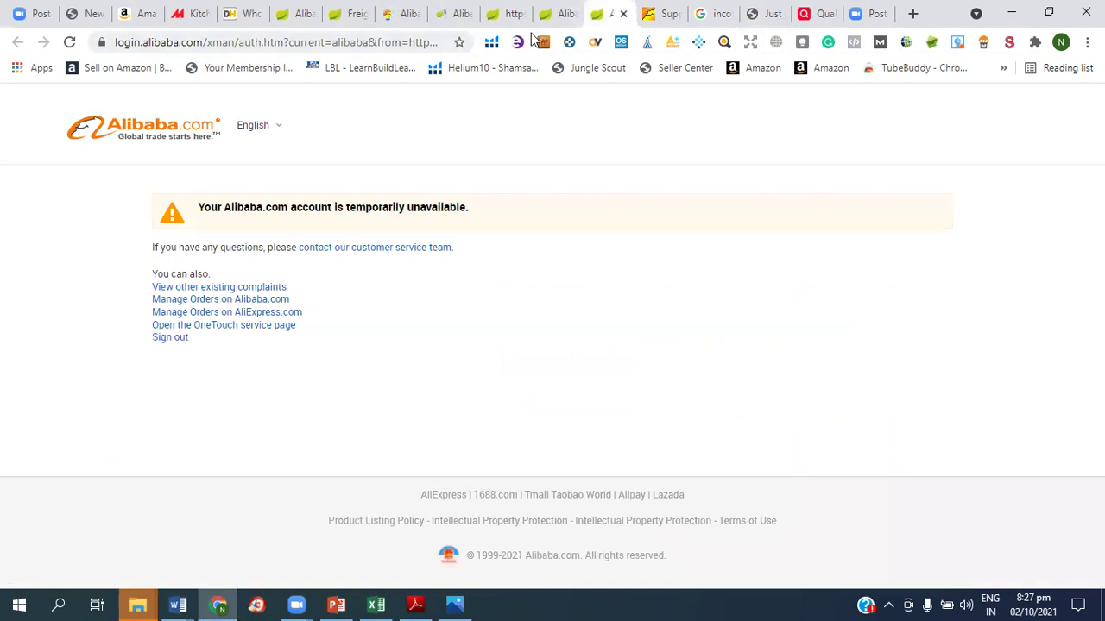
left_click(401, 7)
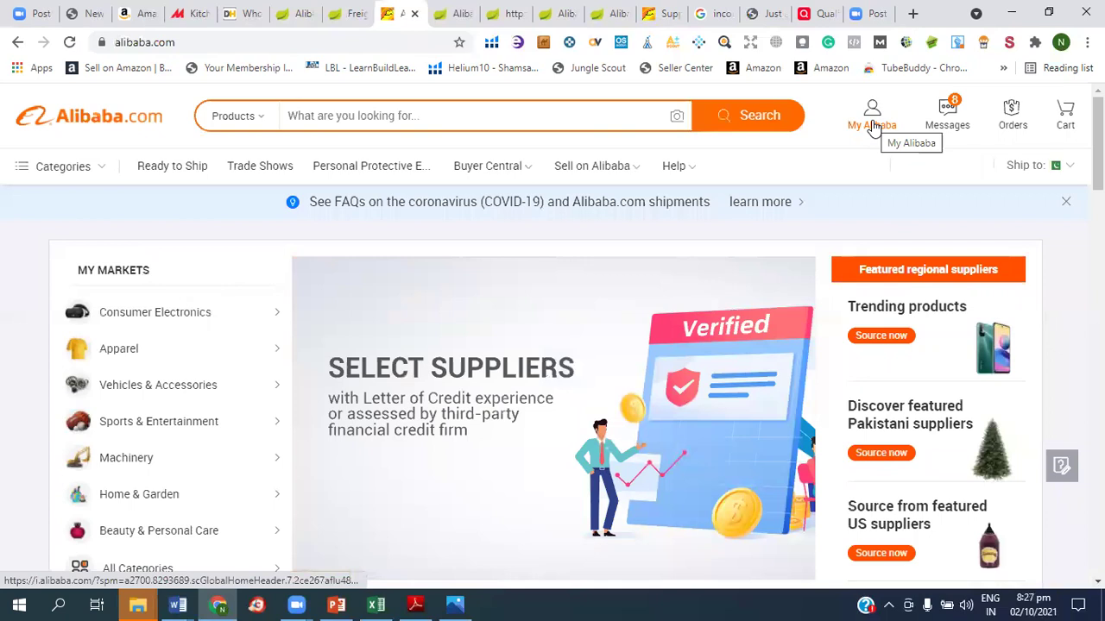
Try opening the My Alibaba account page again from the Alibaba home page, and close its tab.
mouse_move(873, 126)
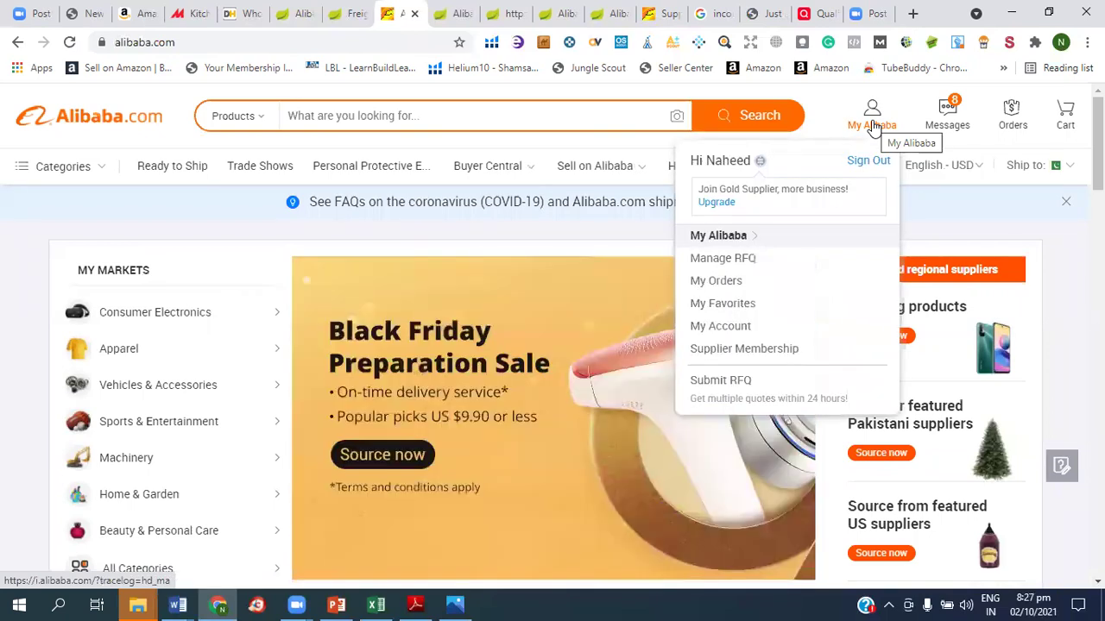
left_click(874, 126)
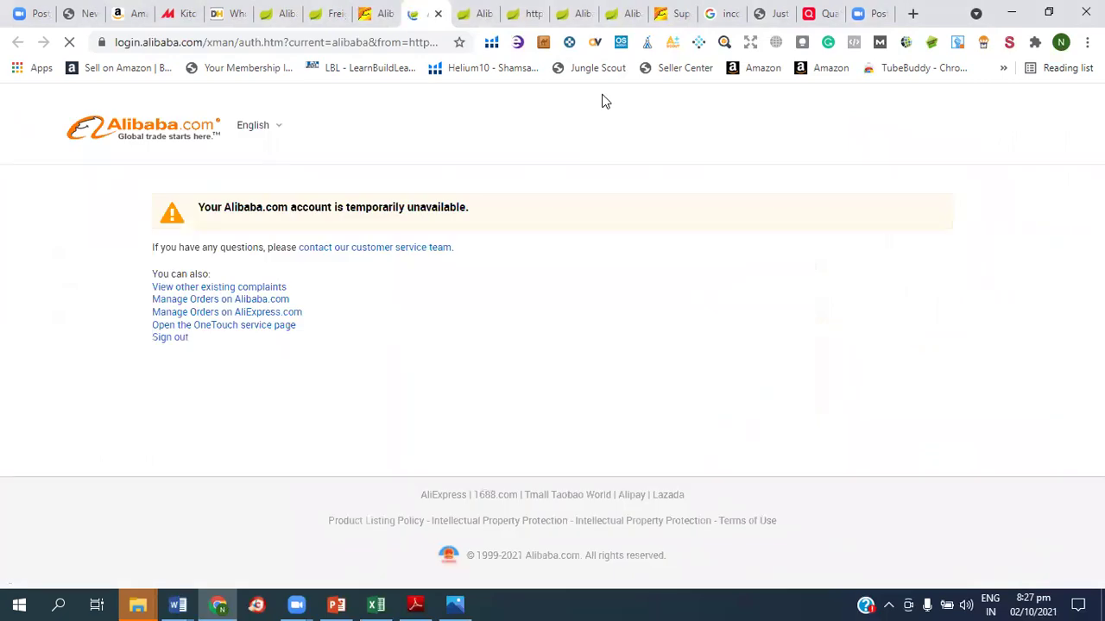
left_click(438, 13)
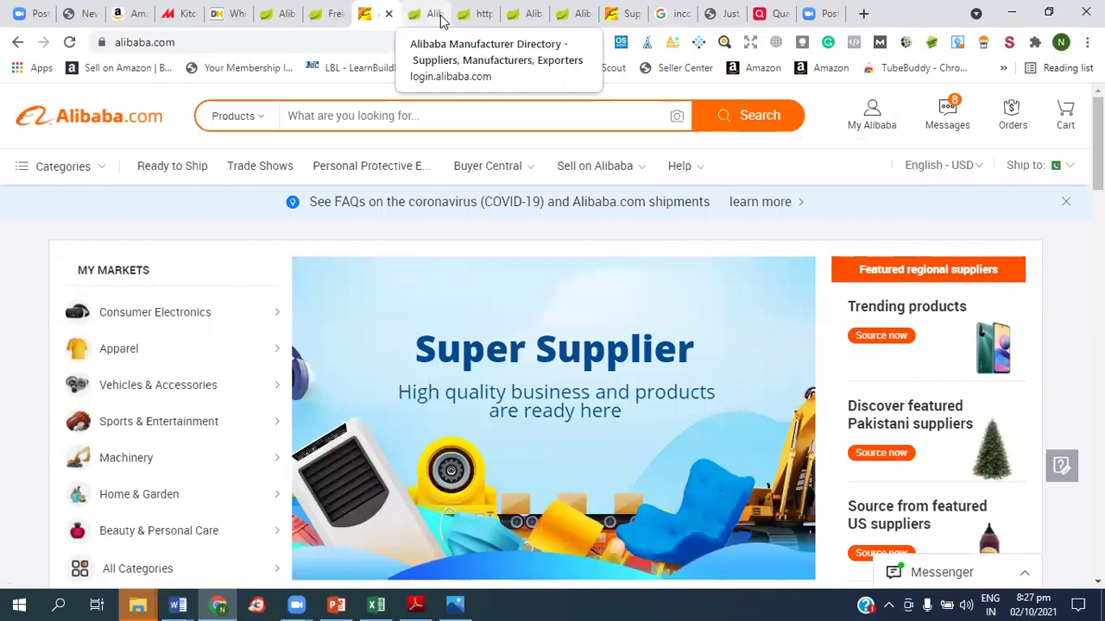
mouse_move(870, 115)
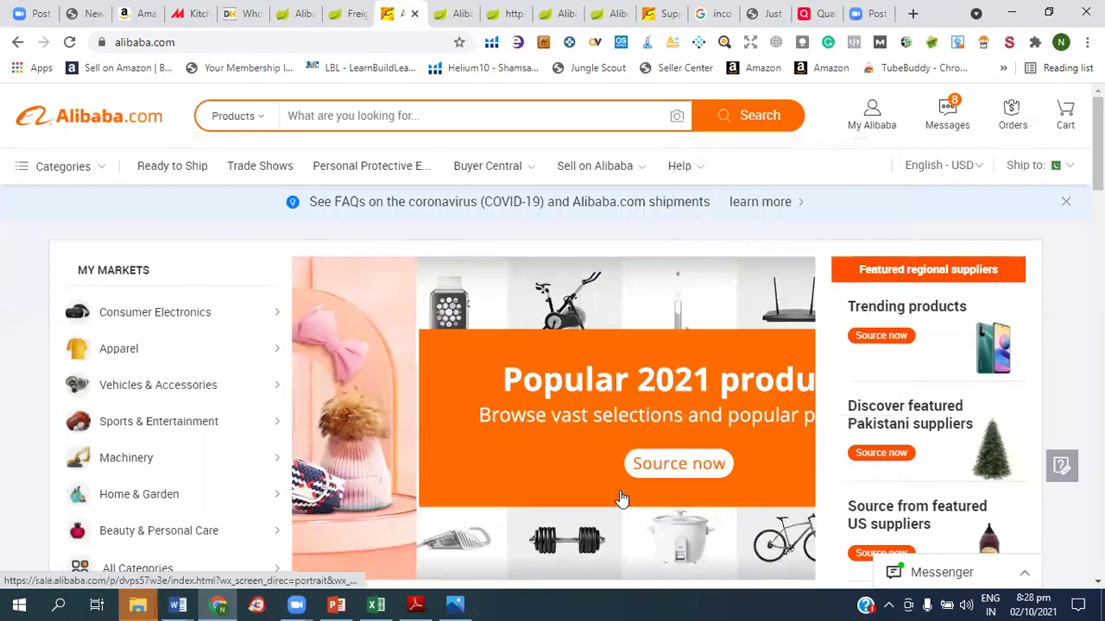
Switch to the Lec4 presentation in PowerPoint and view the Profit Margins slide.
left_click(338, 604)
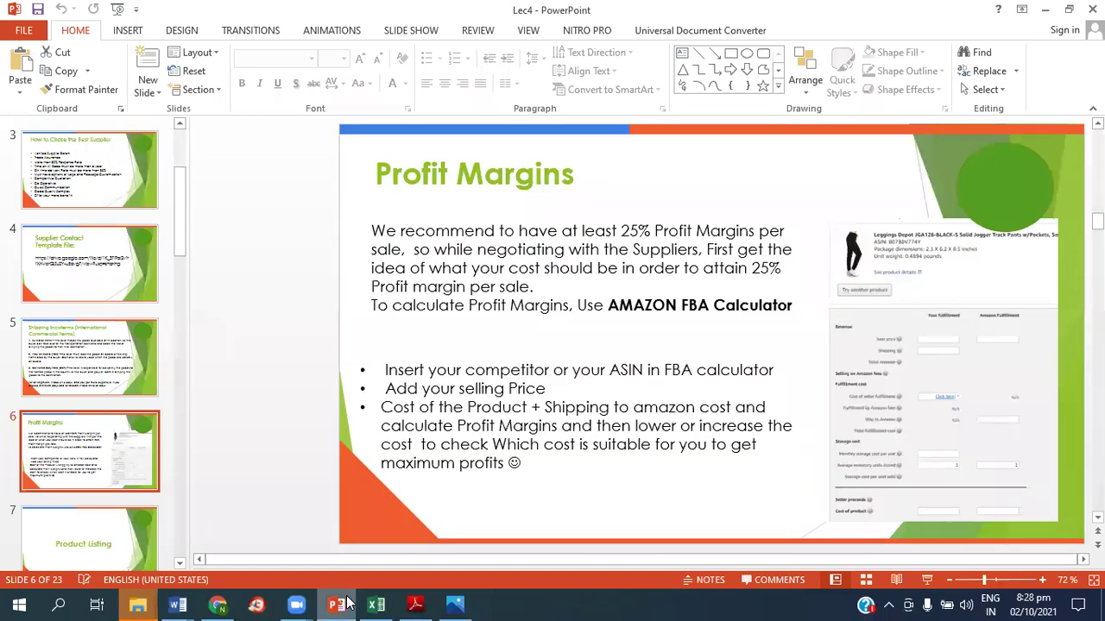
key("Down")
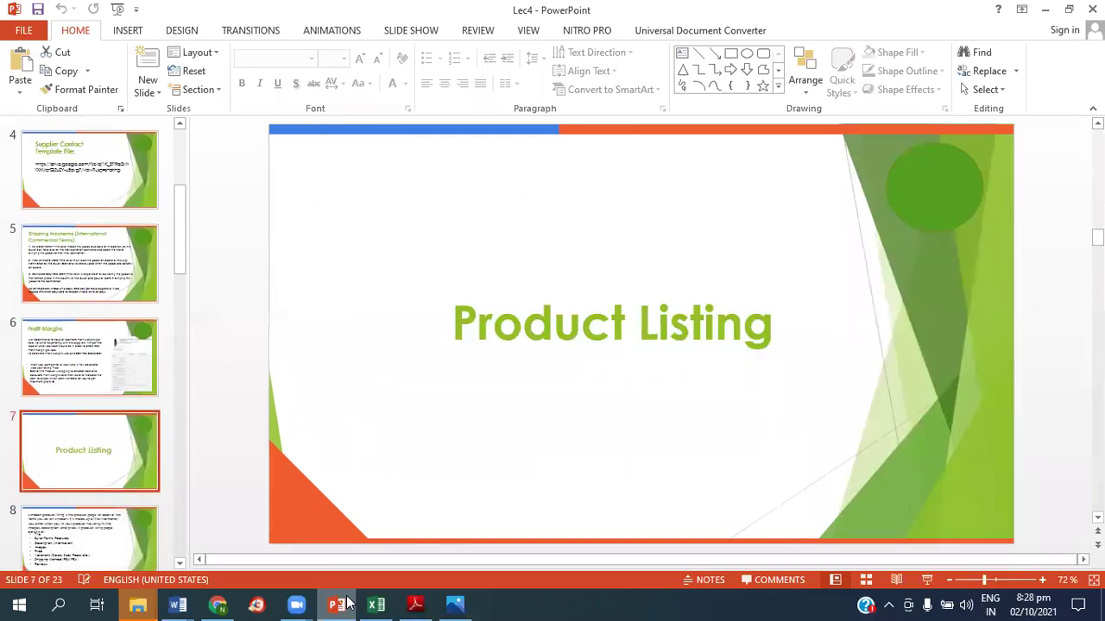
key("Up")
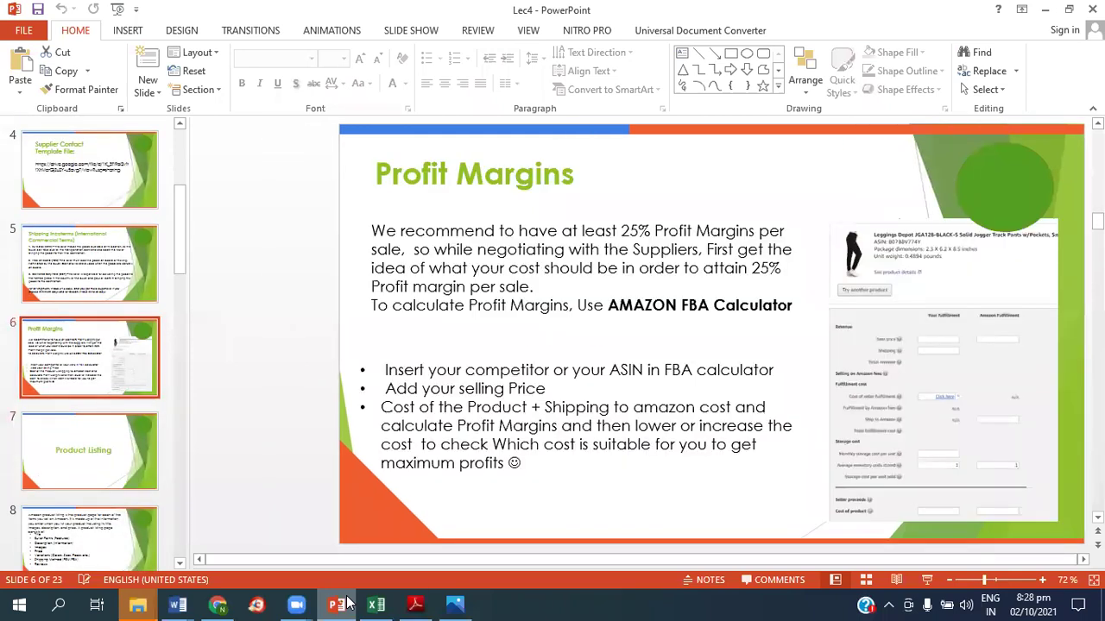
Switch back to Chrome and search the web for "amazon revenue calculator" in a new tab.
left_click(218, 604)
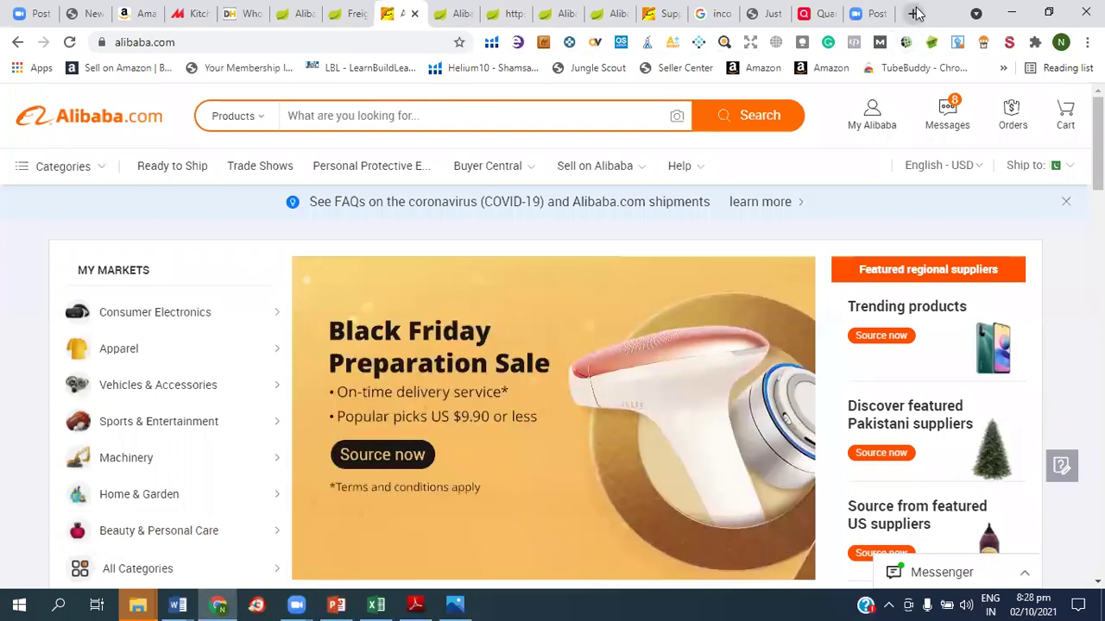
left_click(915, 12)
type("amazon.")
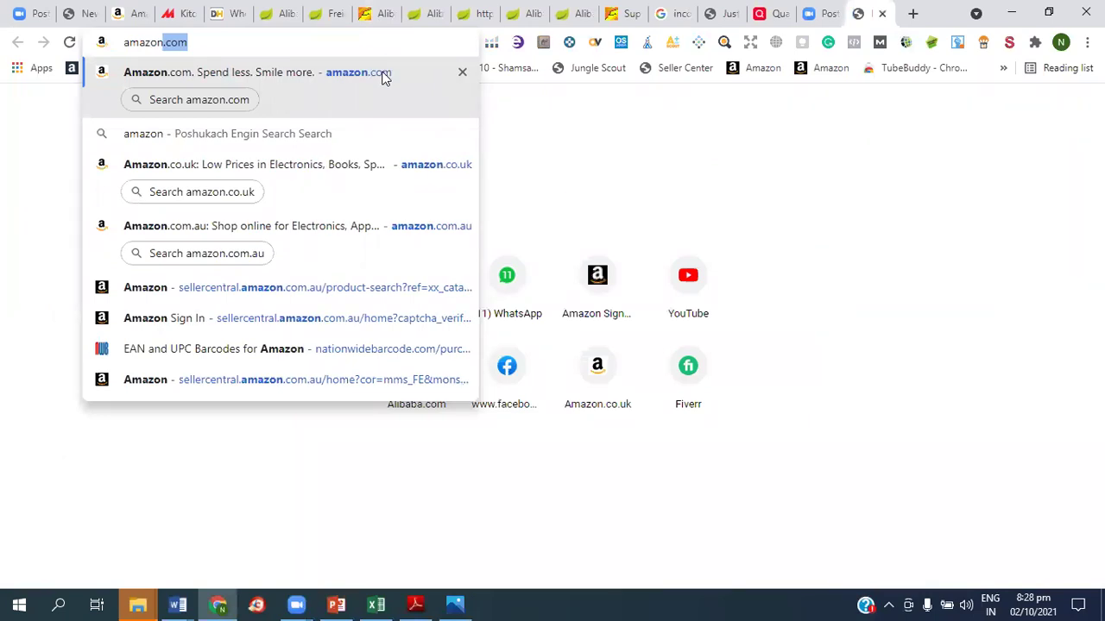
key("BackSpace")
key("BackSpace")
type("revenue+calculator&fr=ps")
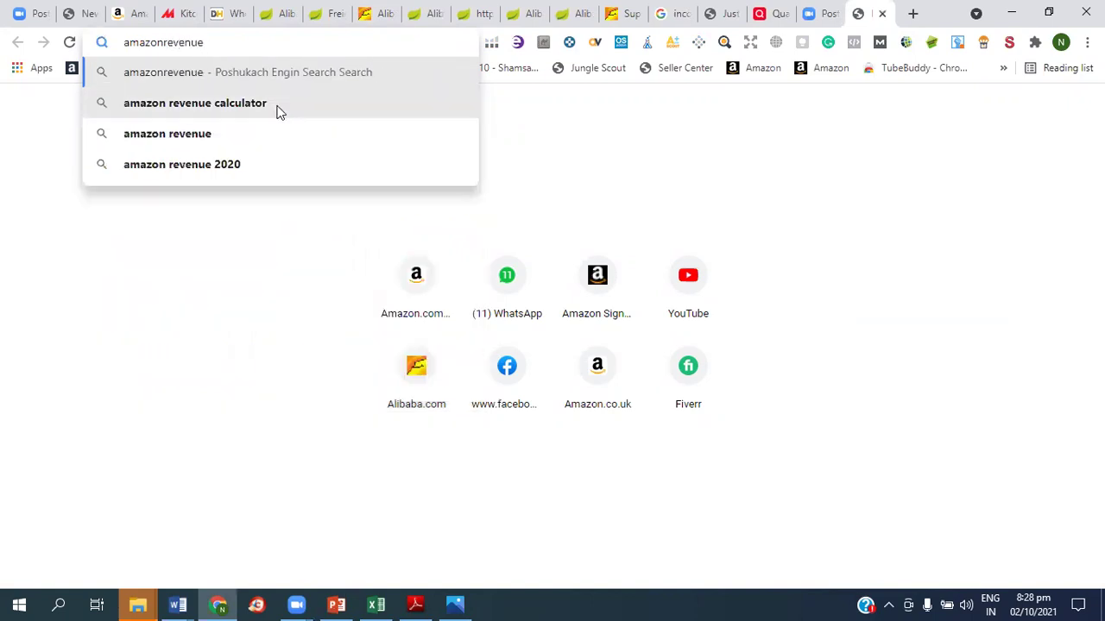
left_click(278, 105)
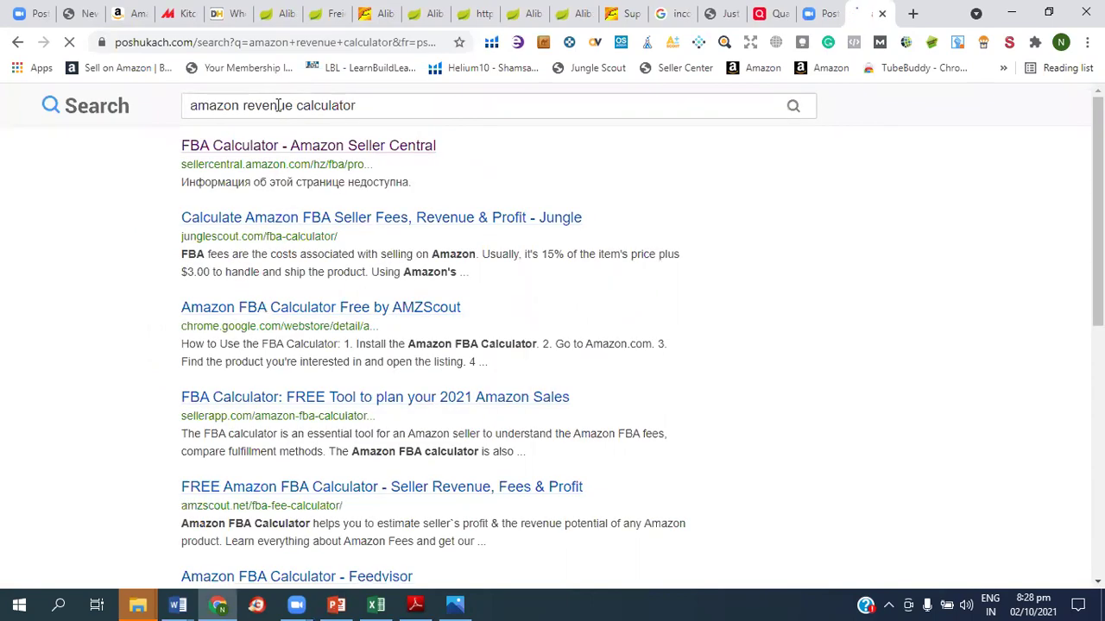
Search Google for "amazon revenue calculator" and open Amazon Seller Central's FBA Revenue Calculator as a guest.
left_click(287, 38)
type("goo")
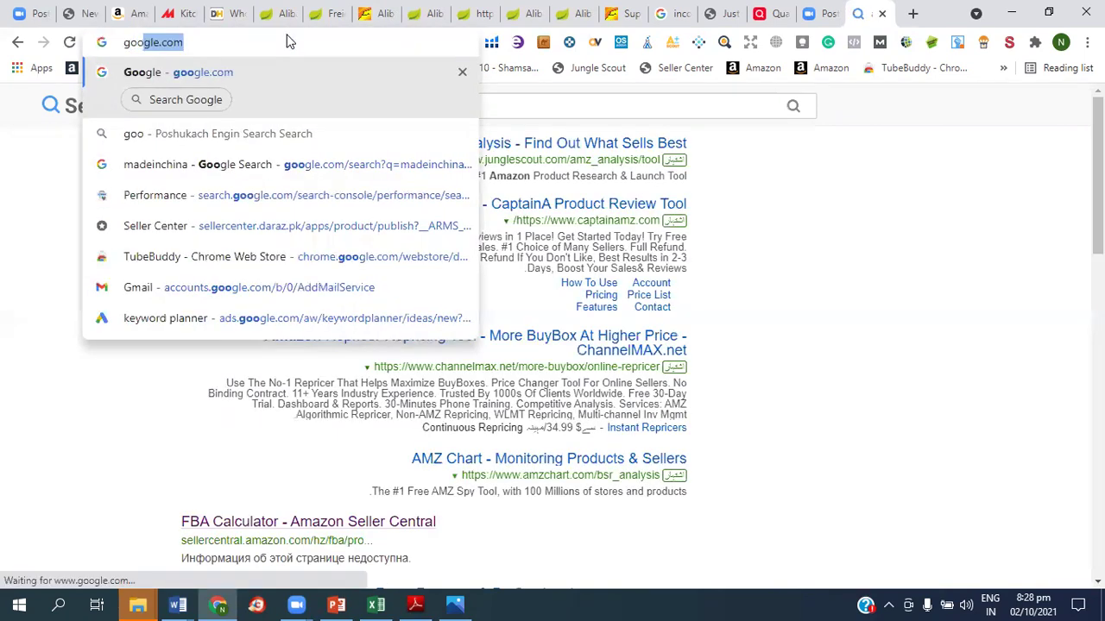
left_click(268, 72)
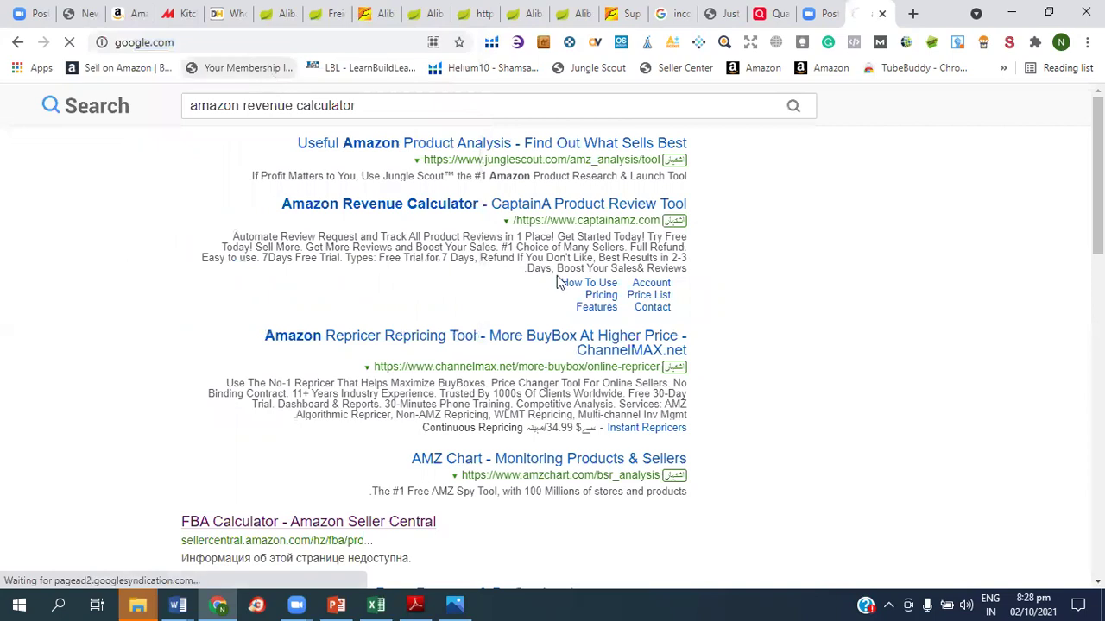
type("amazon r")
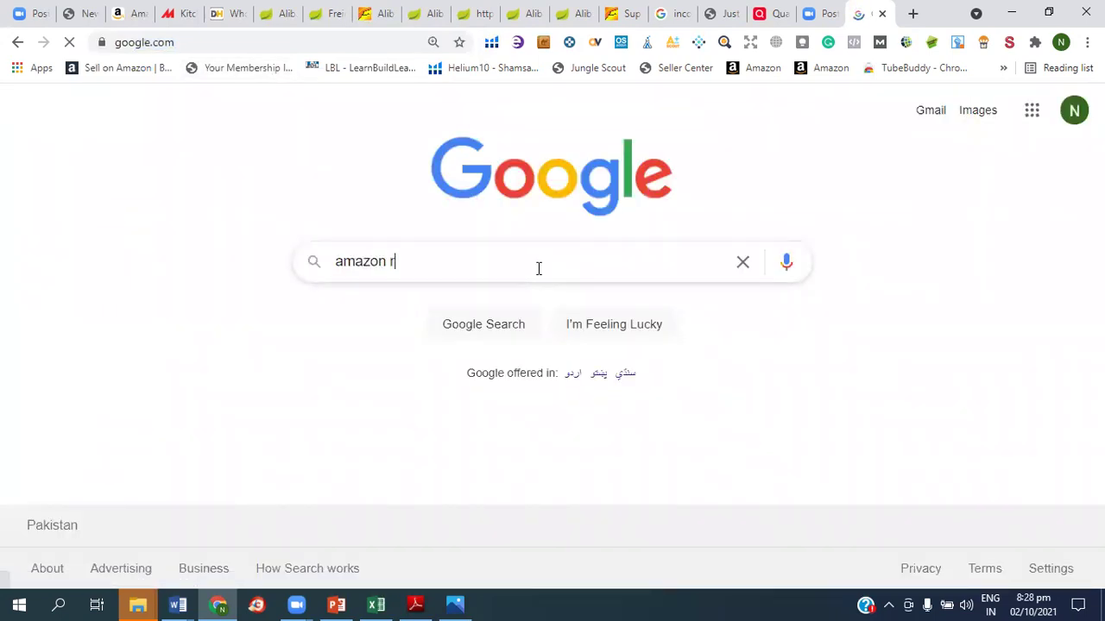
type("eve")
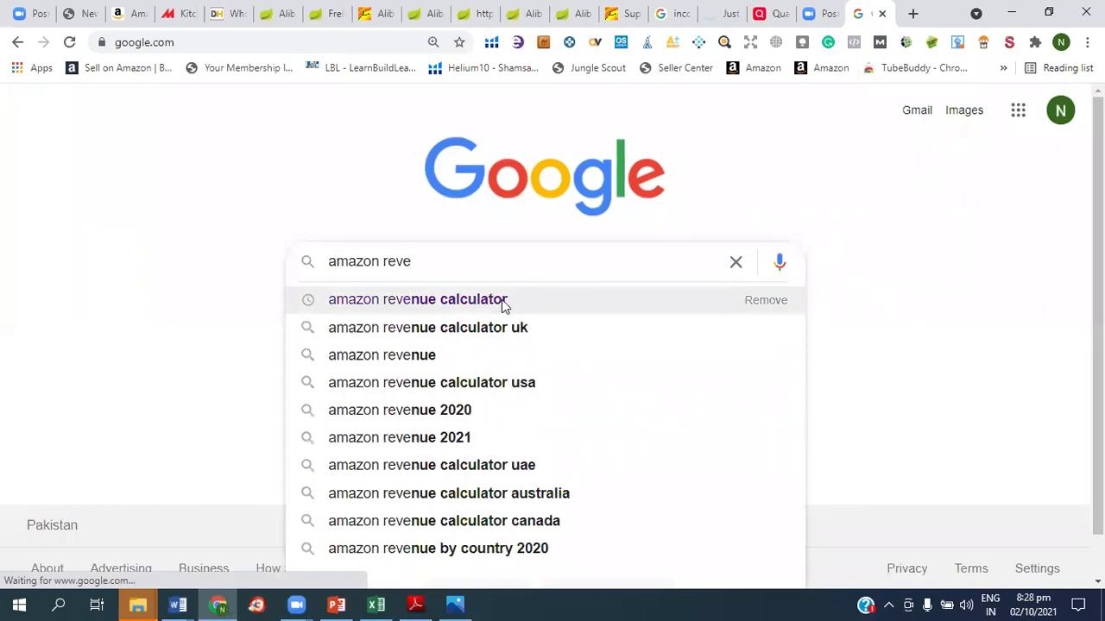
left_click(505, 300)
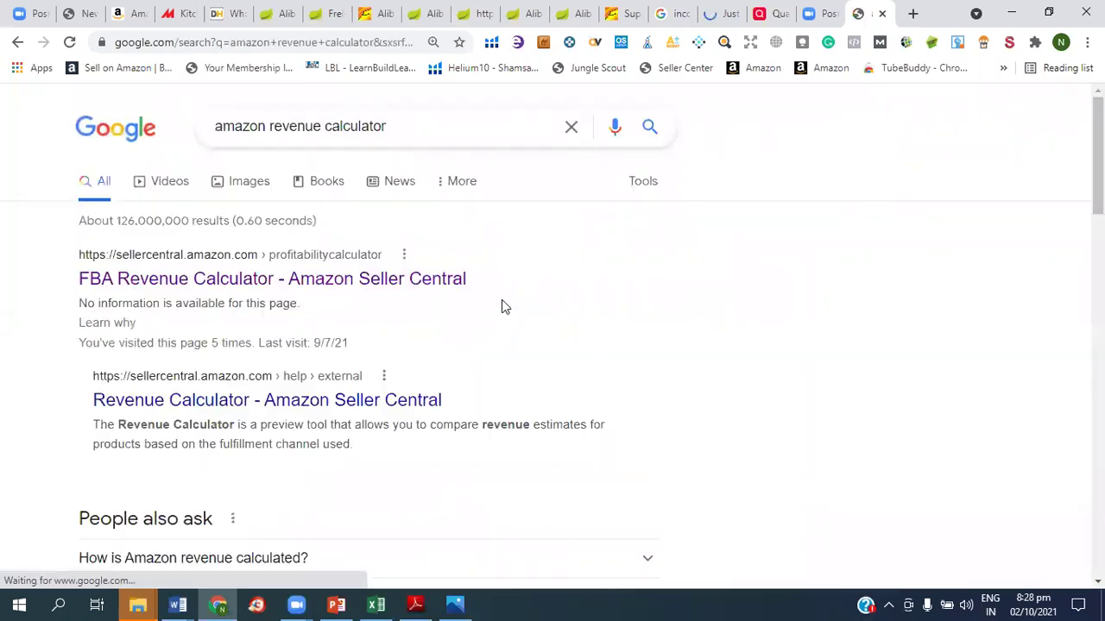
left_click(209, 286)
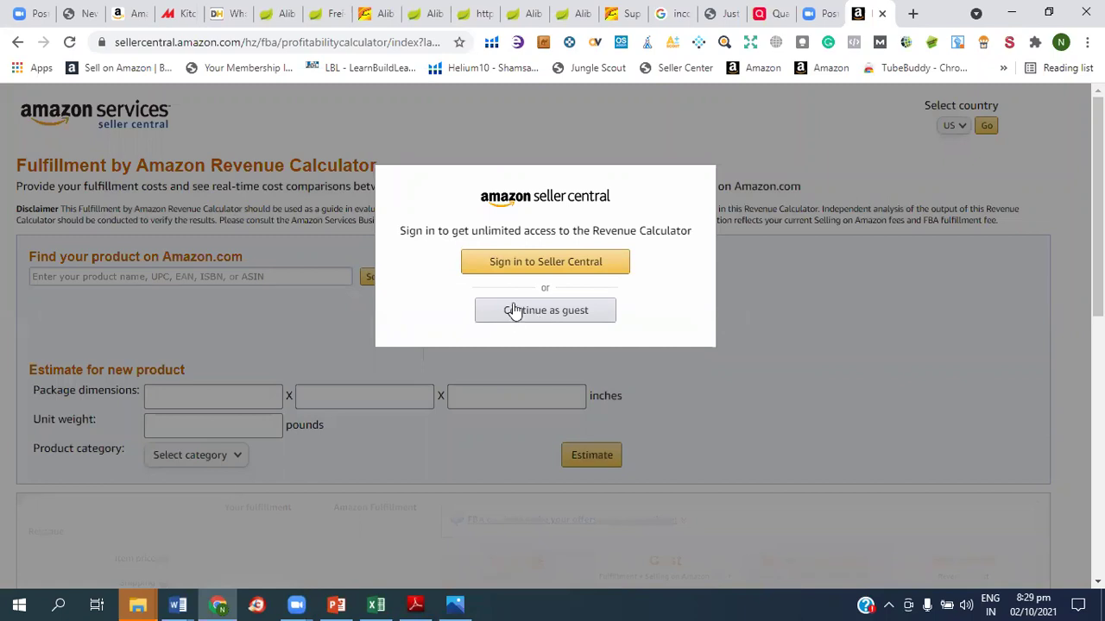
left_click(514, 311)
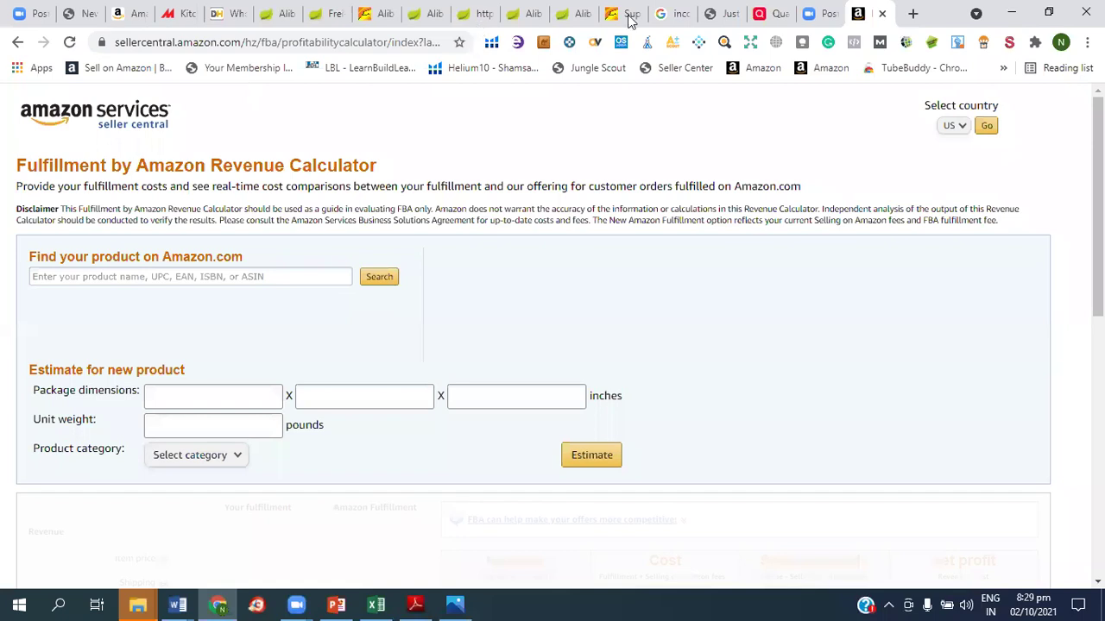
Find the product information on the imarku Santoku knife's Amazon listing and copy its ASIN.
left_click(129, 13)
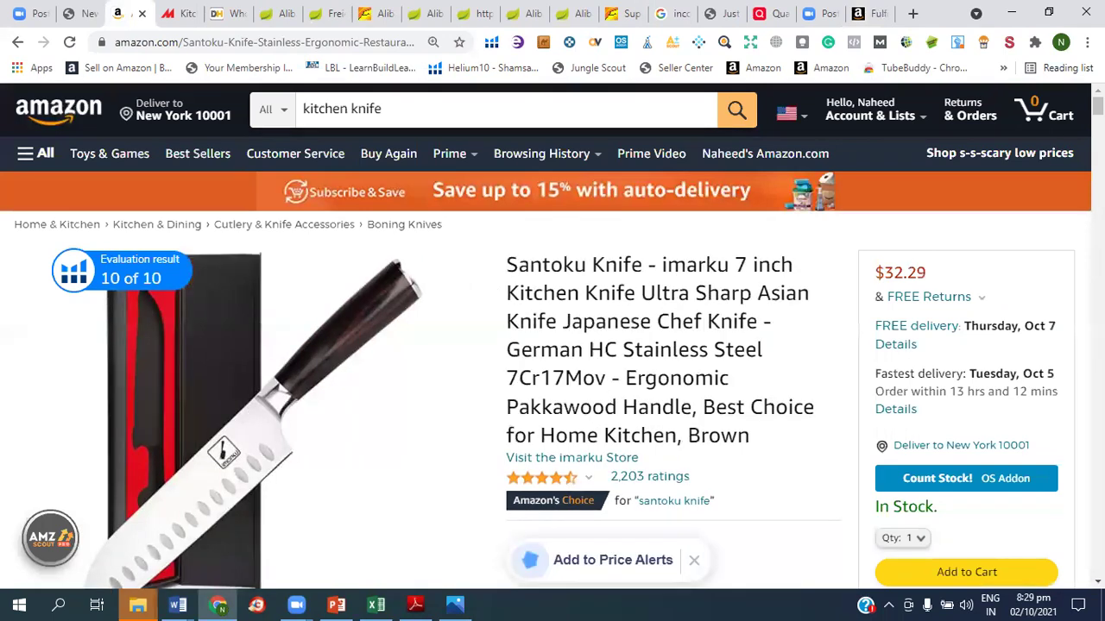
scroll(553, 337, "down", 20)
scroll(552, 336, "down", 15)
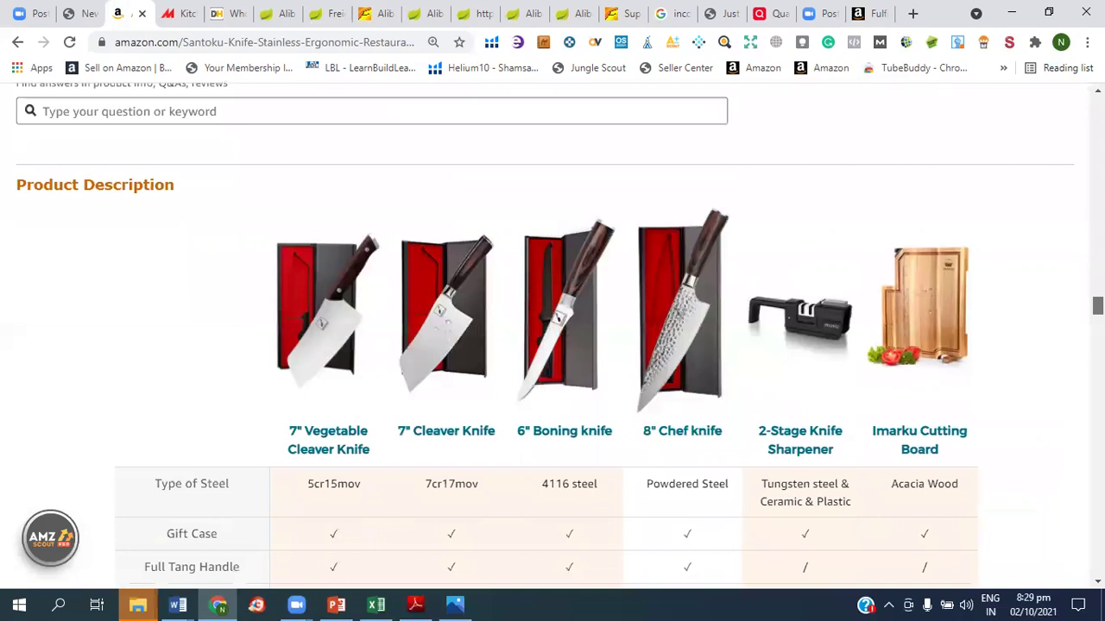
scroll(553, 336, "down", 20)
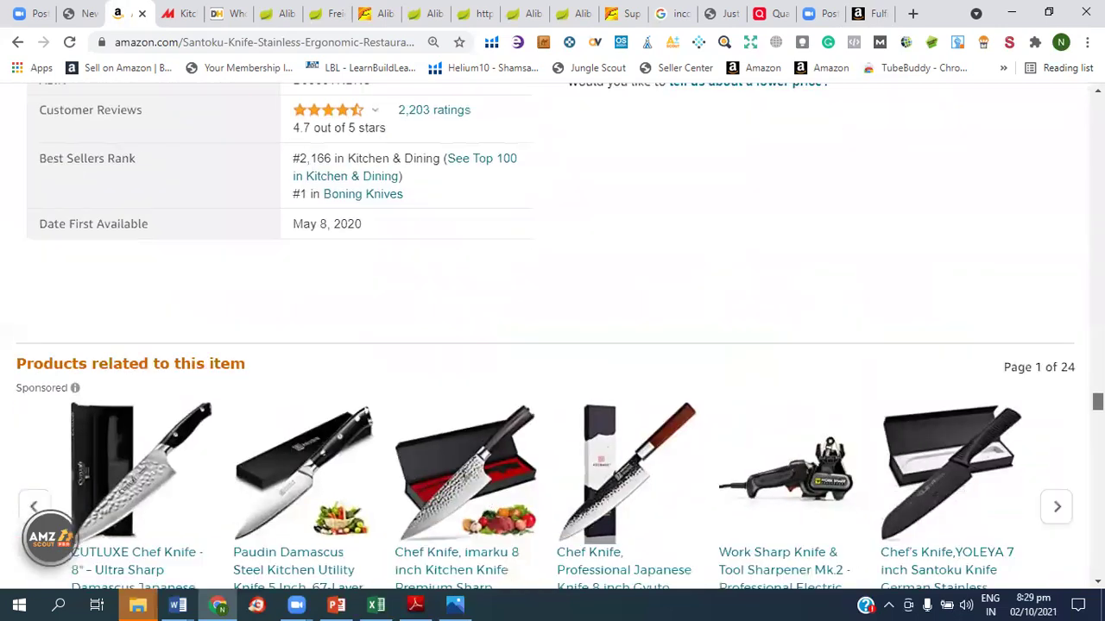
scroll(552, 337, "up", 4)
scroll(553, 336, "down", 1)
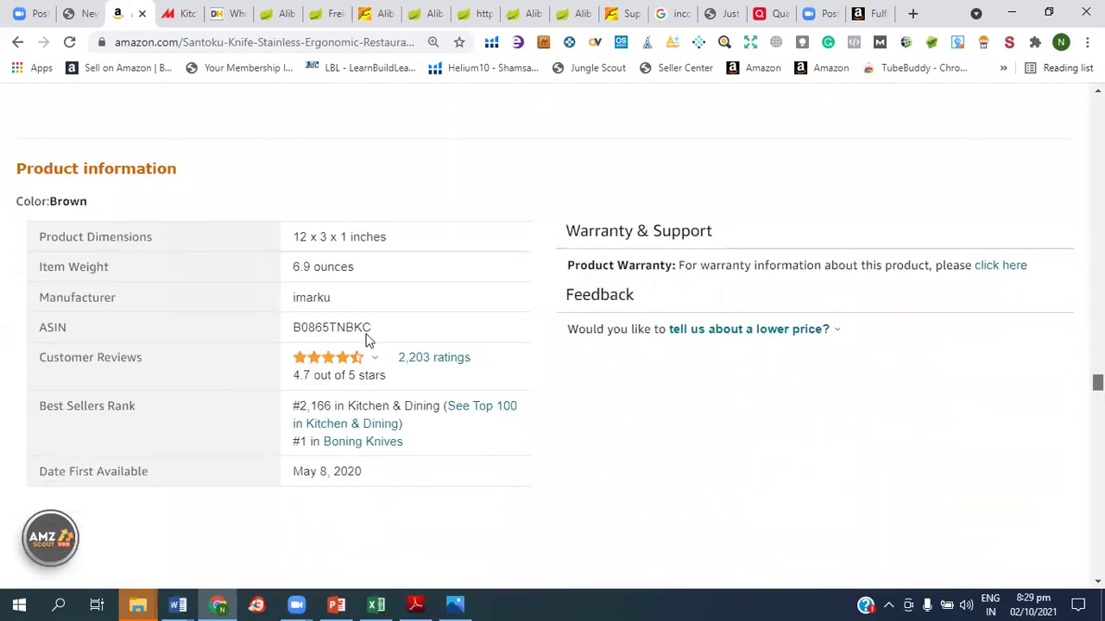
double_click(293, 327)
key("ctrl+c")
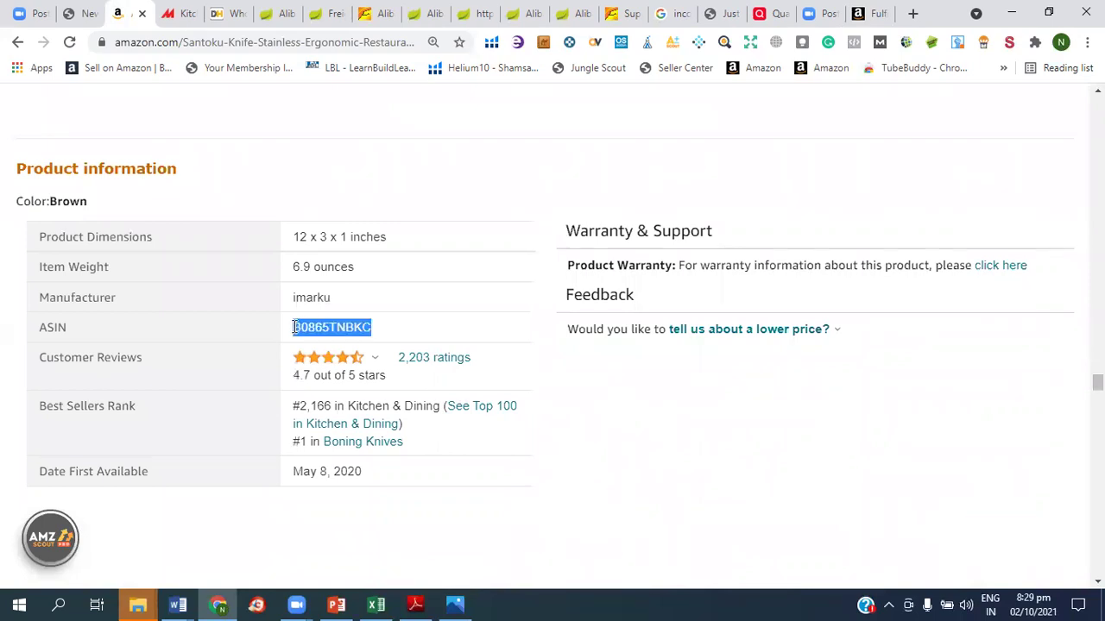
Look up ASIN B0865TNBKC in the FBA Revenue Calculator and bring its cost fields into view.
left_click(869, 19)
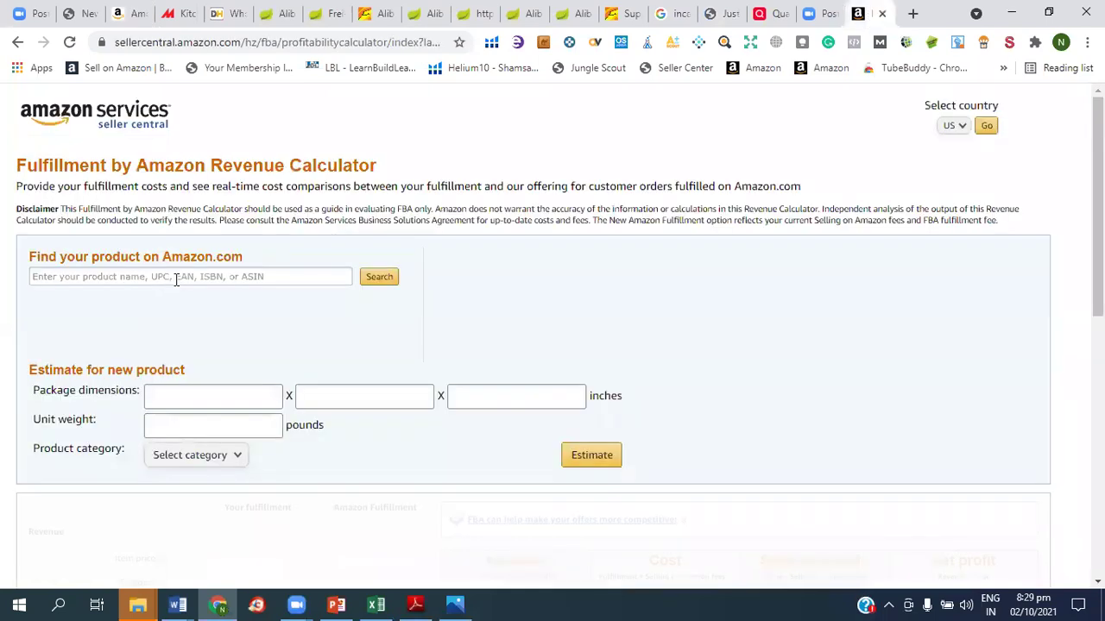
left_click(177, 280)
key("ctrl+v")
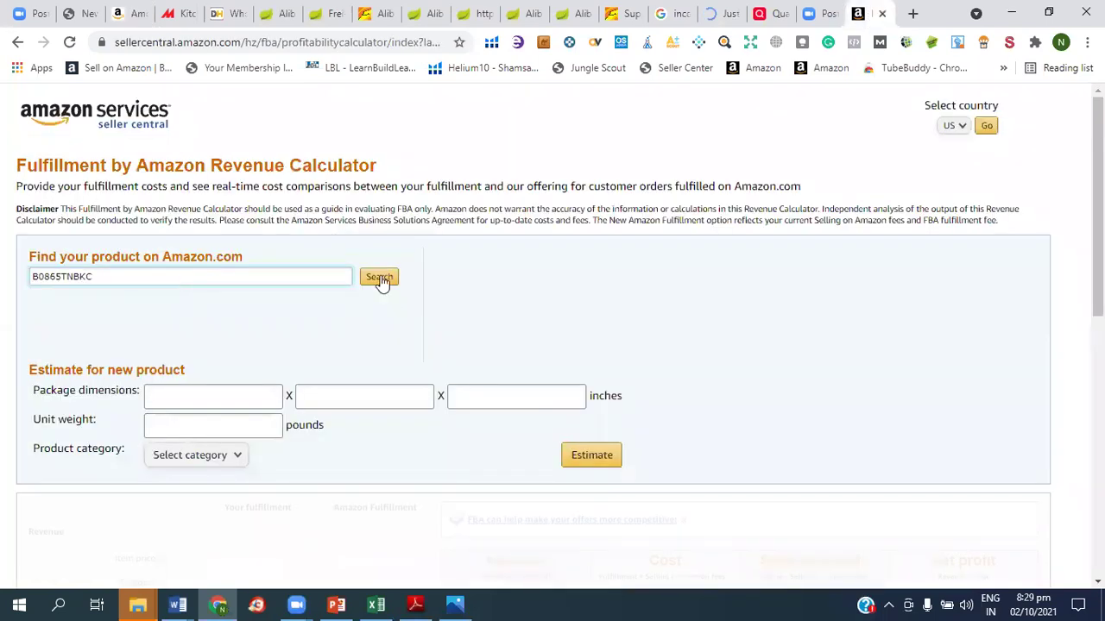
left_click(377, 278)
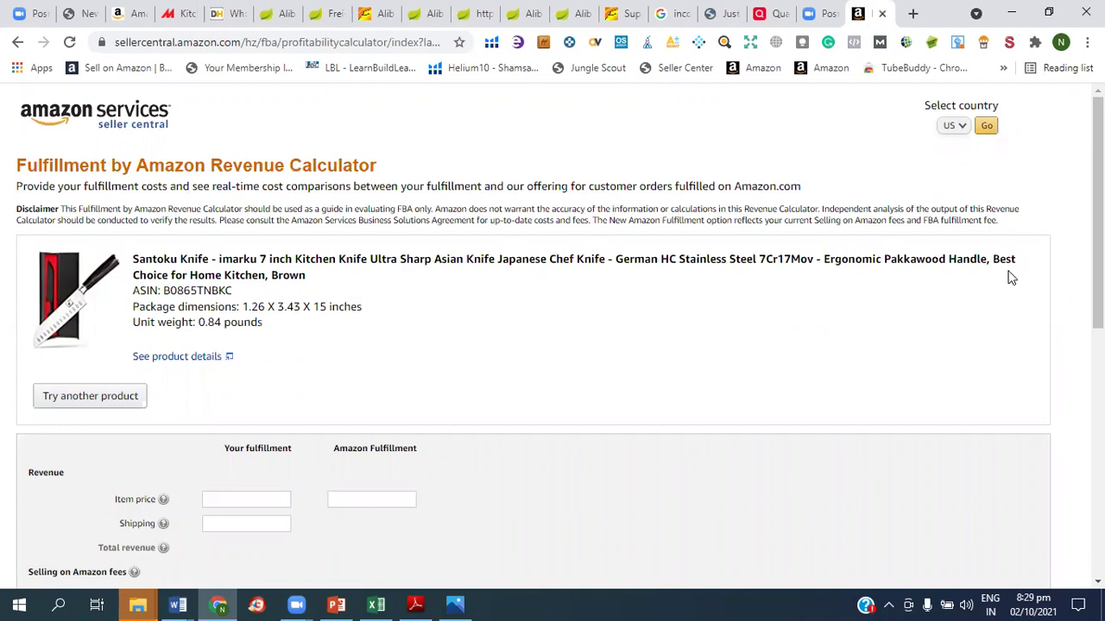
scroll(552, 336, "down", 1)
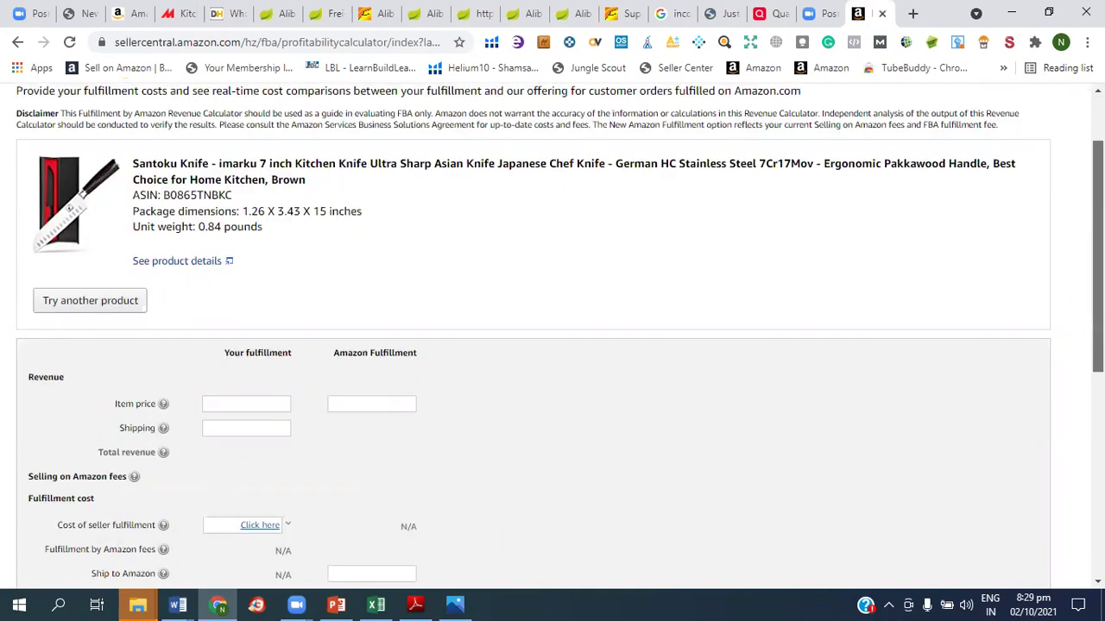
left_click_drag(1098, 256, 1098, 263)
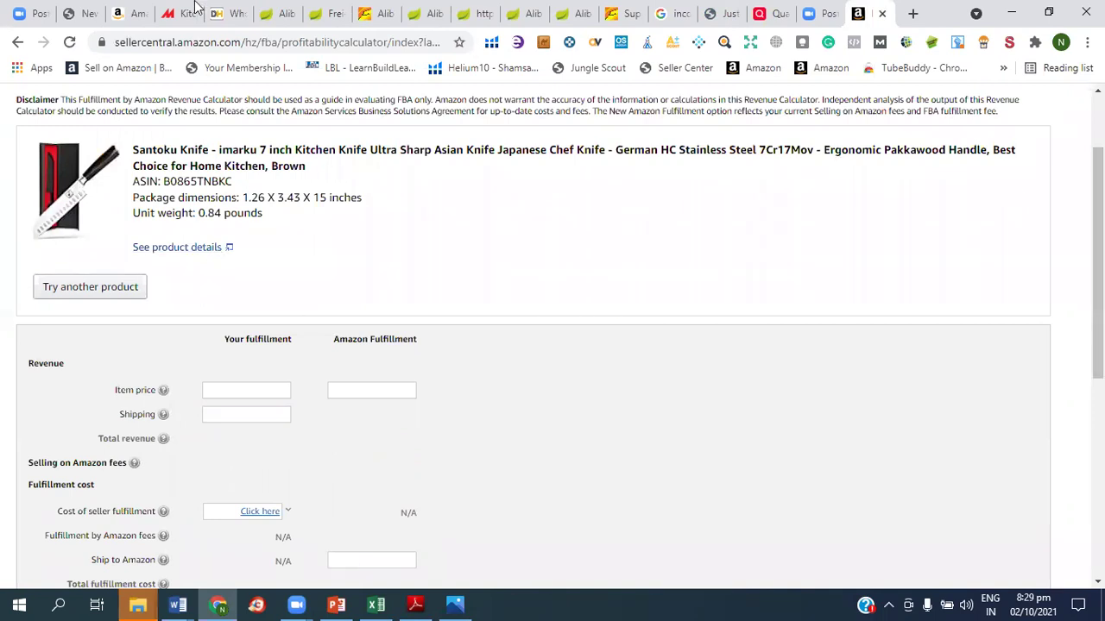
Check the Santoku knife's selling price and deal details on its Amazon listing.
left_click(123, 13)
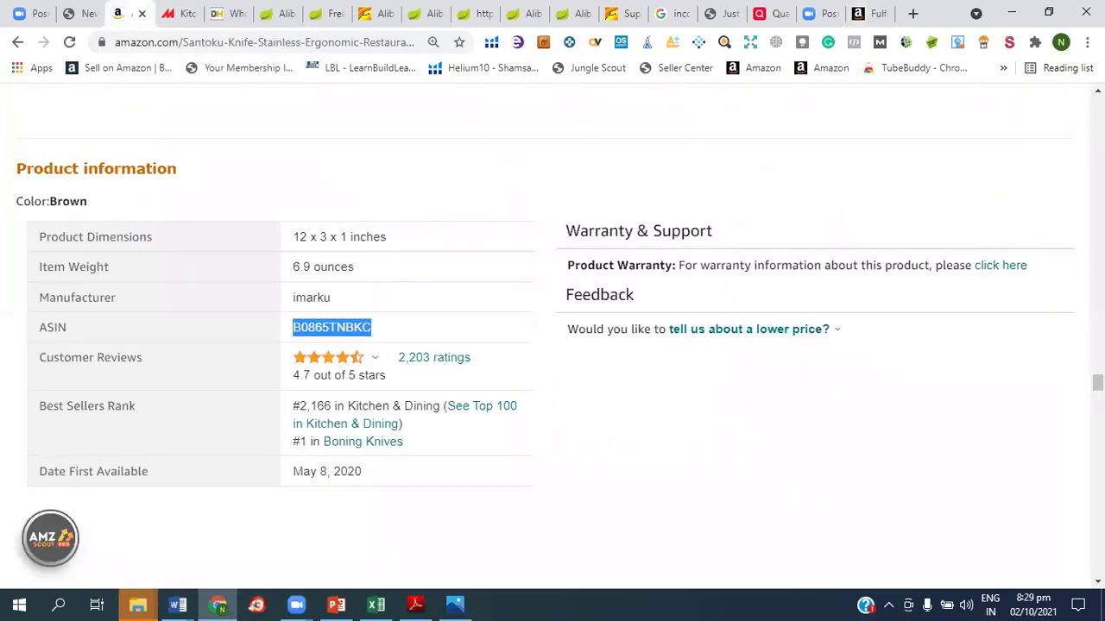
left_click_drag(1098, 382, 1098, 104)
scroll(553, 346, "down", 2)
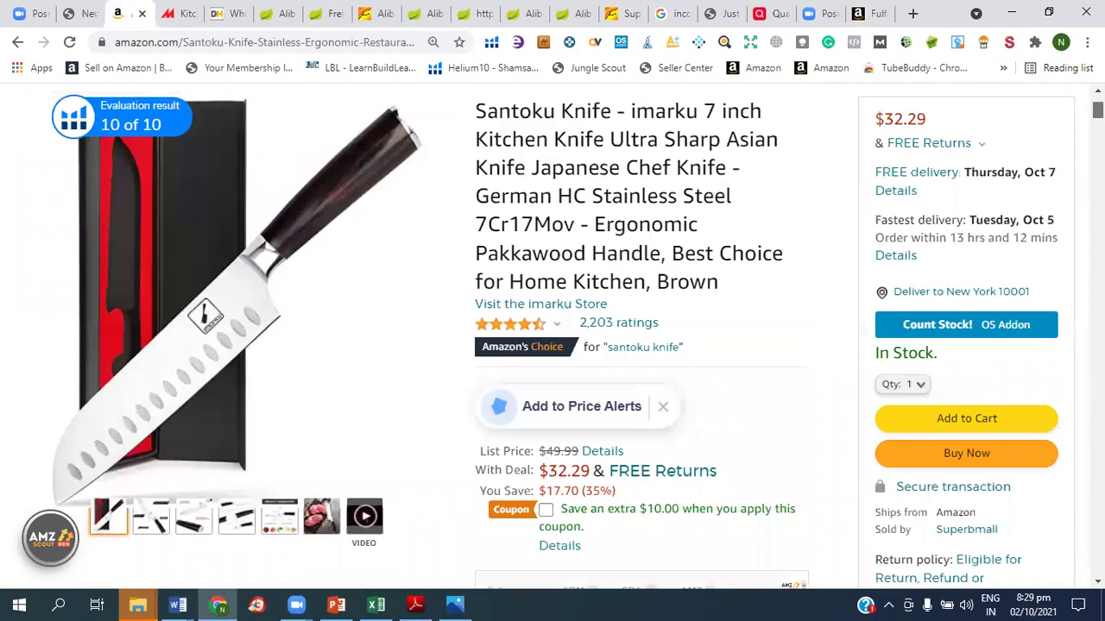
scroll(552, 345, "down", 2)
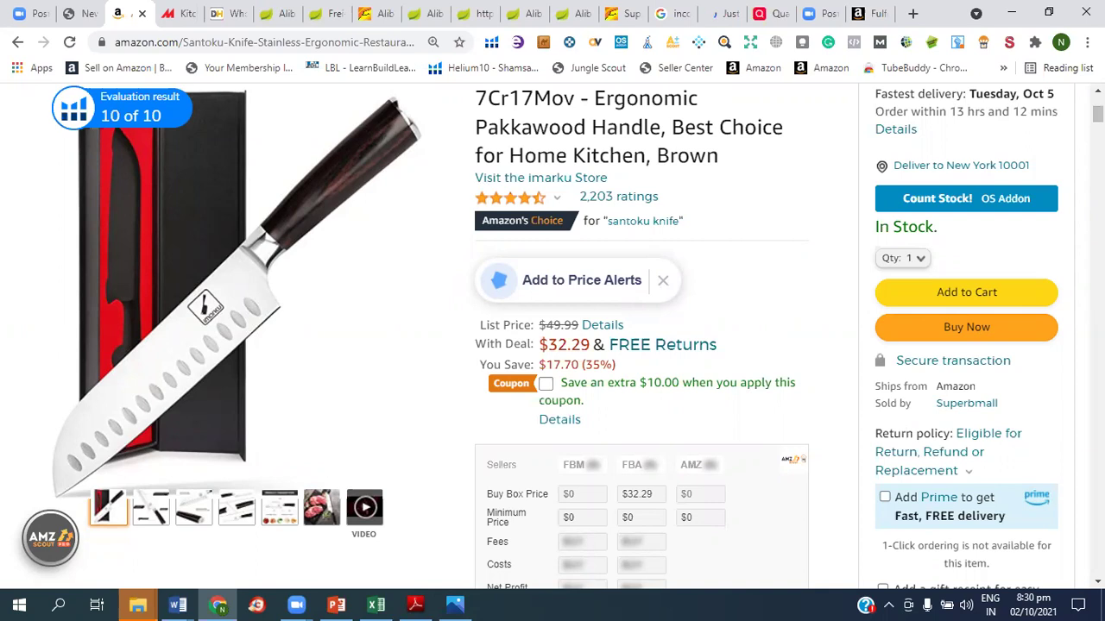
scroll(552, 337, "up", 3)
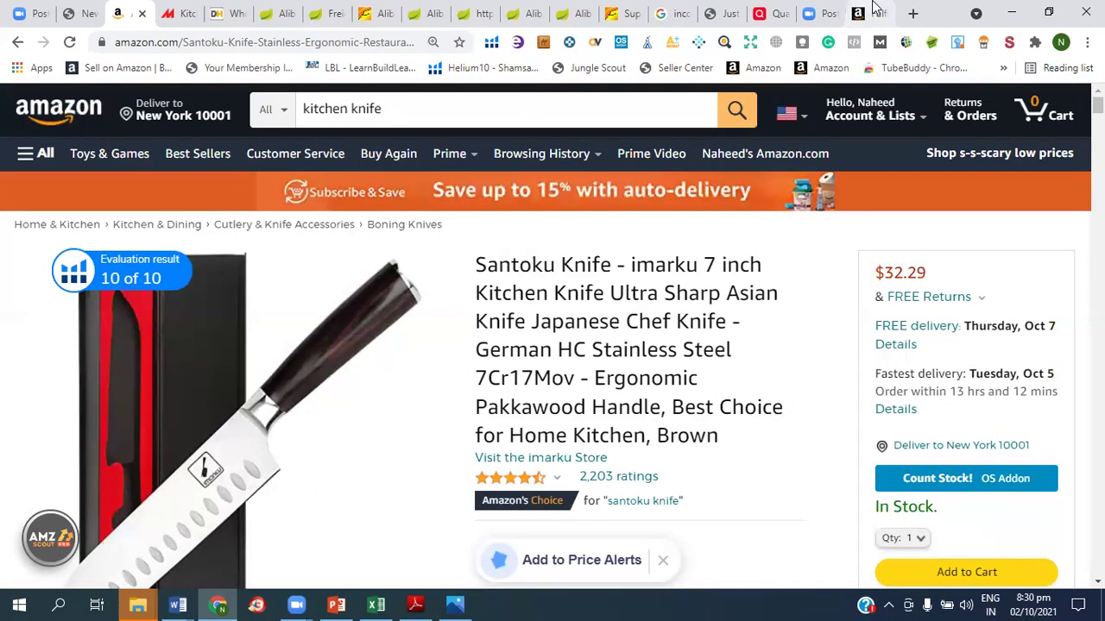
In the revenue calculator, set the Amazon Fulfillment item price to 30 and the Ship to Amazon cost to 1.
key("ctrl+9")
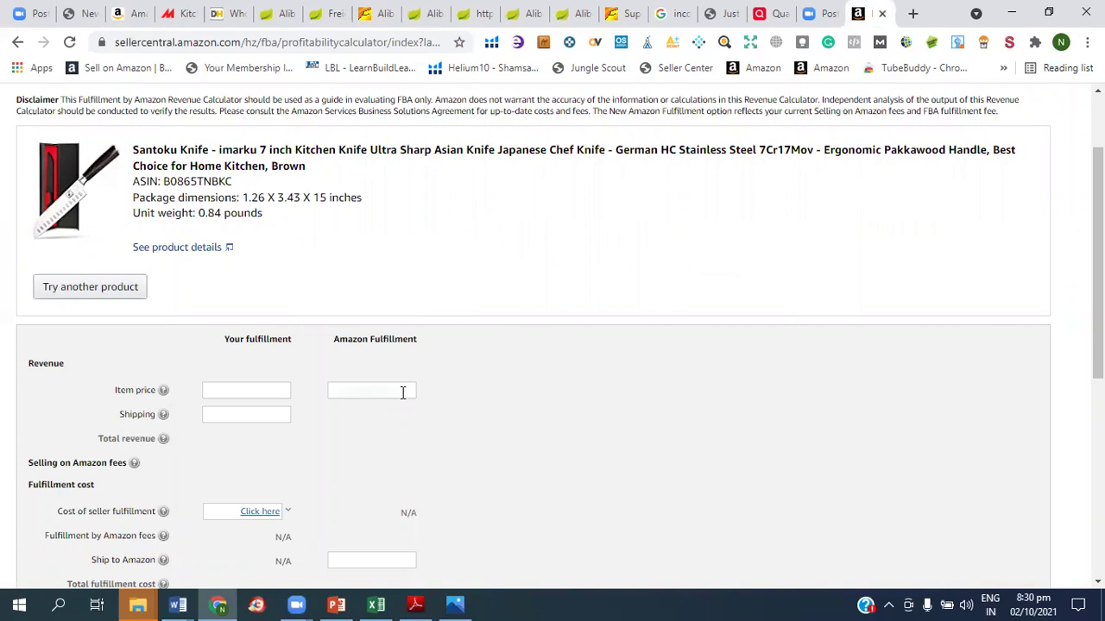
type("30")
scroll(559, 337, "down", 2)
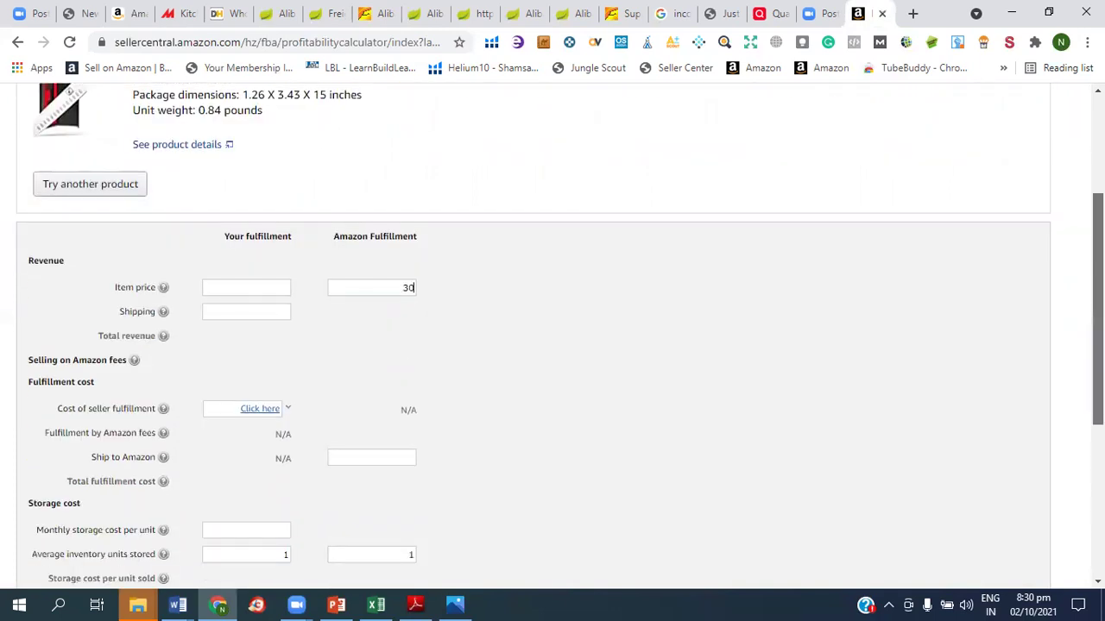
left_click_drag(1098, 329, 1098, 344)
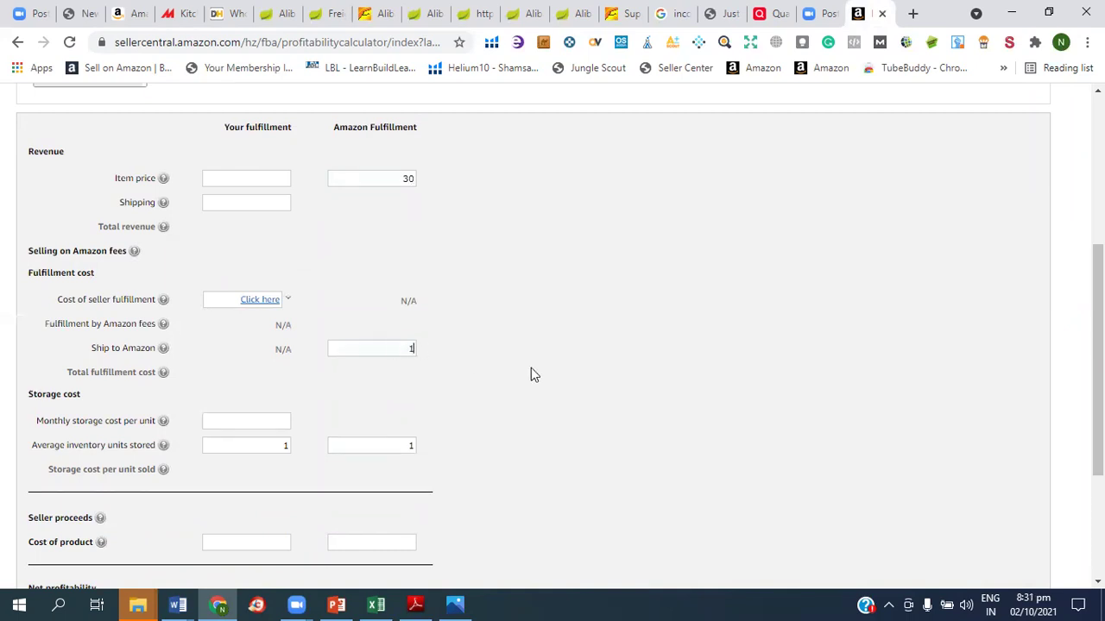
Set the Amazon Fulfillment cost of product to 5 and calculate the profitability.
left_click_drag(1098, 354, 1097, 422)
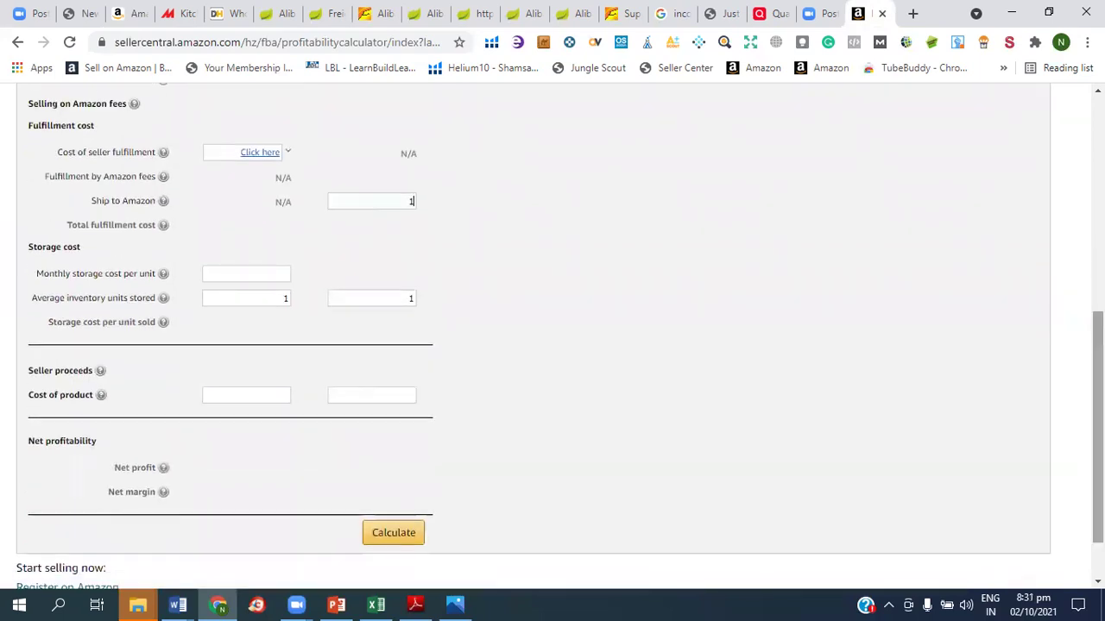
left_click(400, 390)
type("5")
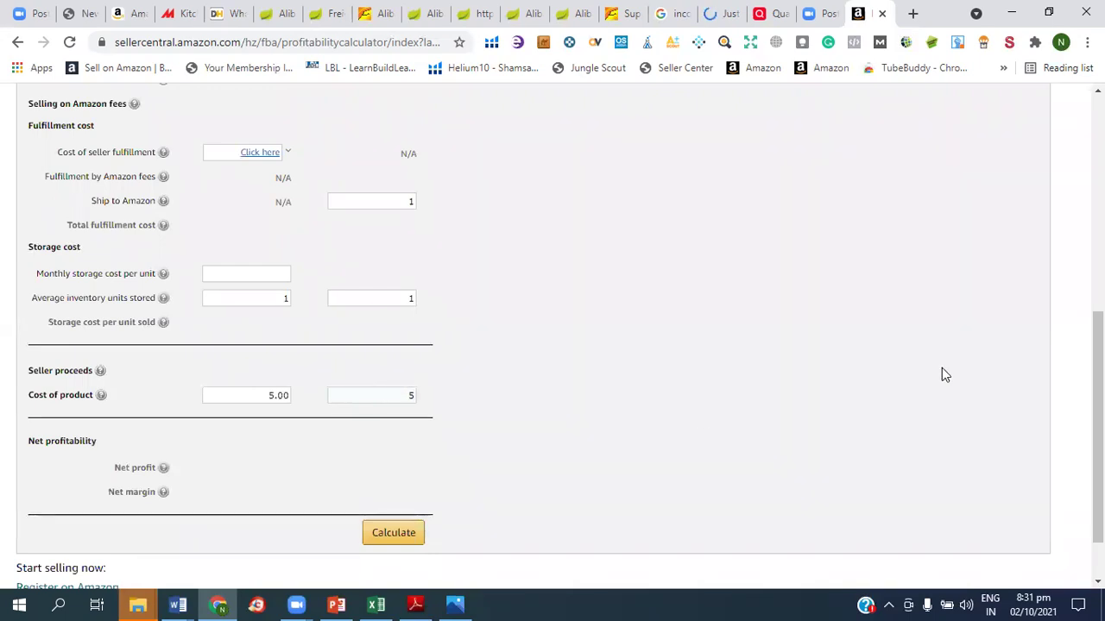
scroll(1098, 431, "down", 1)
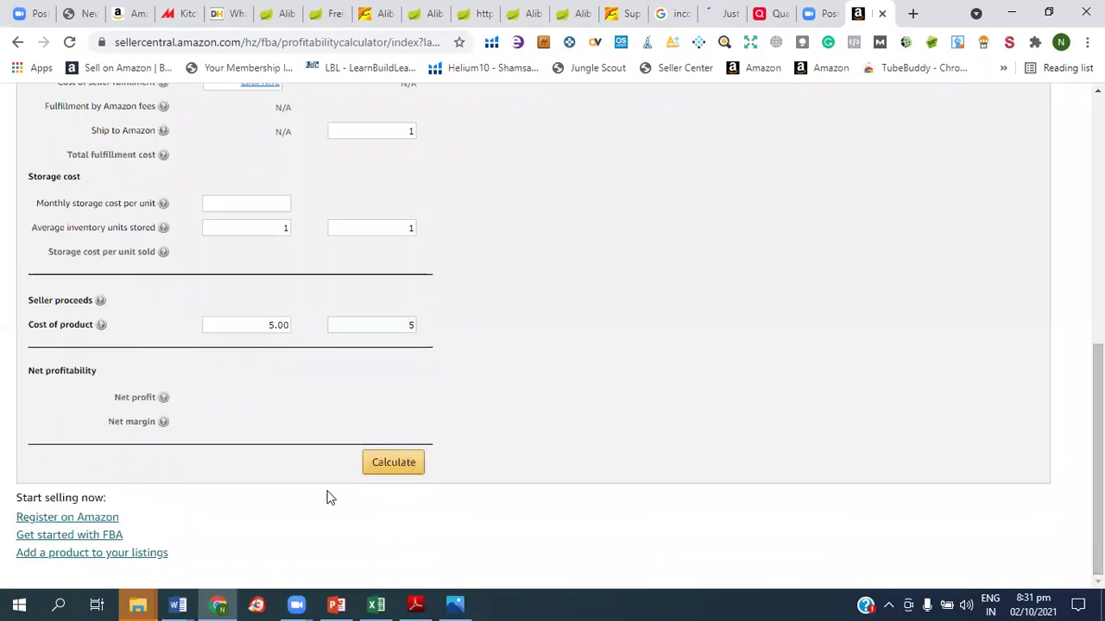
left_click(386, 469)
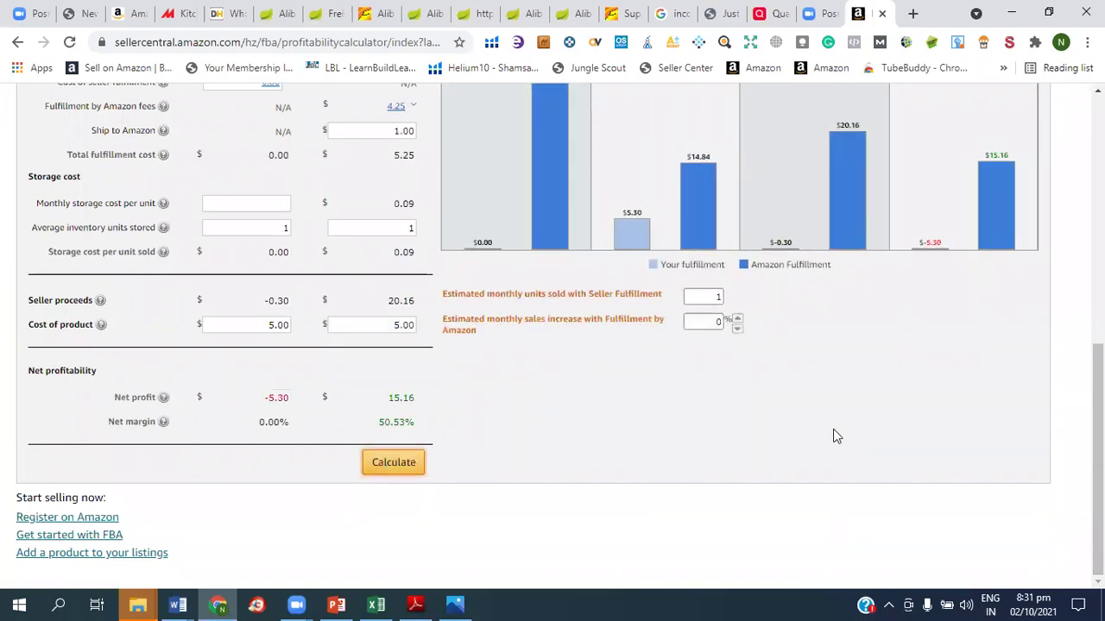
Examine the calculated revenue, Amazon fees, fulfillment costs, storage cost and net profit for the knife.
scroll(1098, 431, "up", 2)
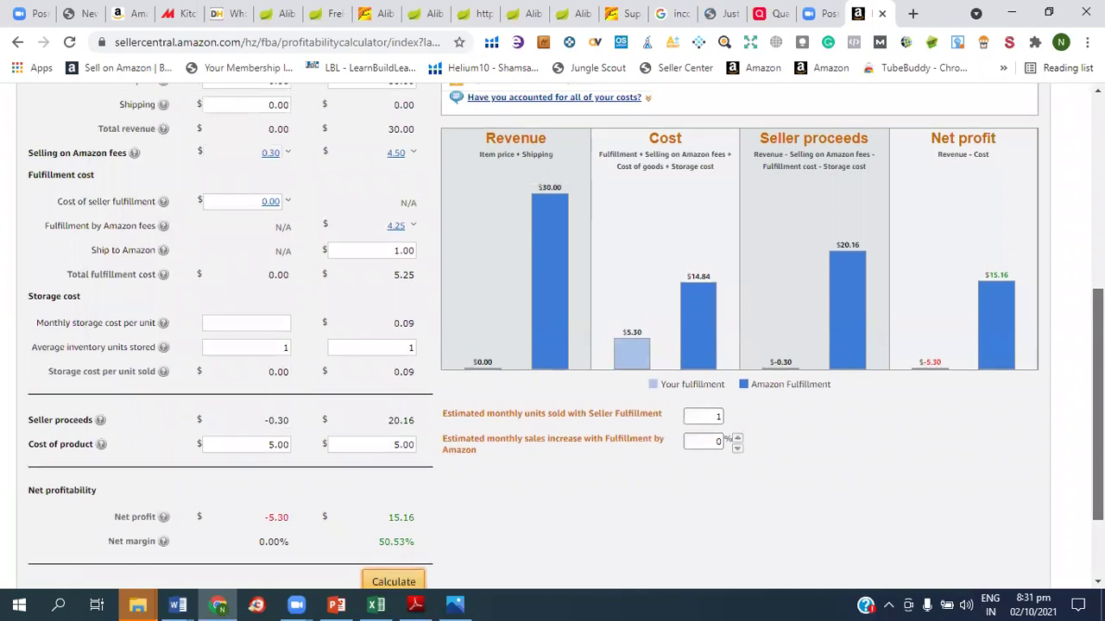
scroll(1098, 432, "up", 2)
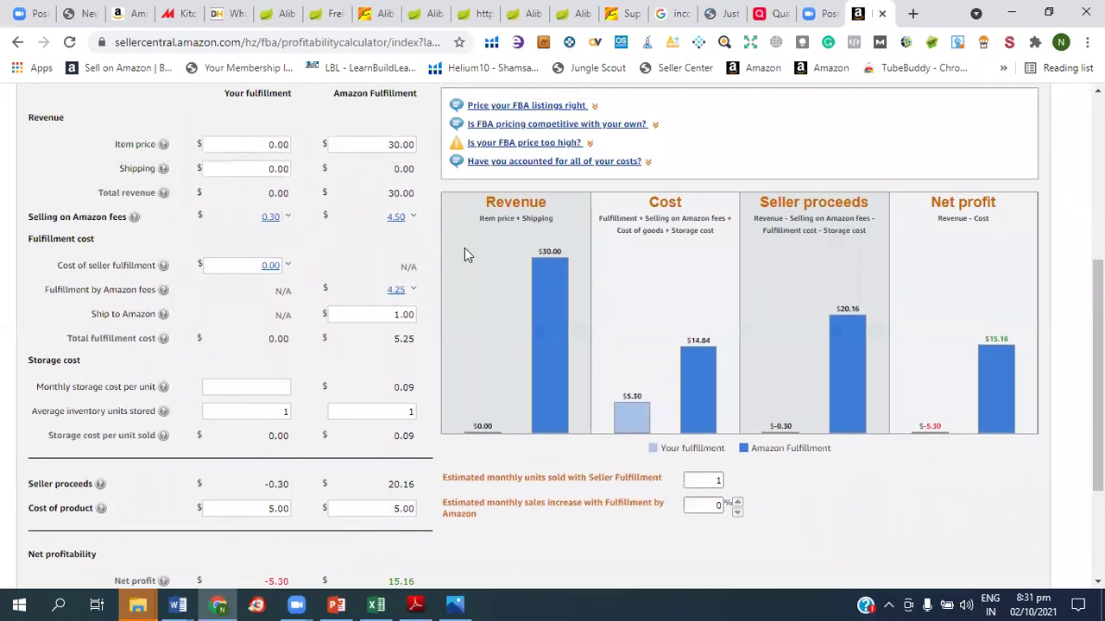
scroll(1098, 389, "down", 3)
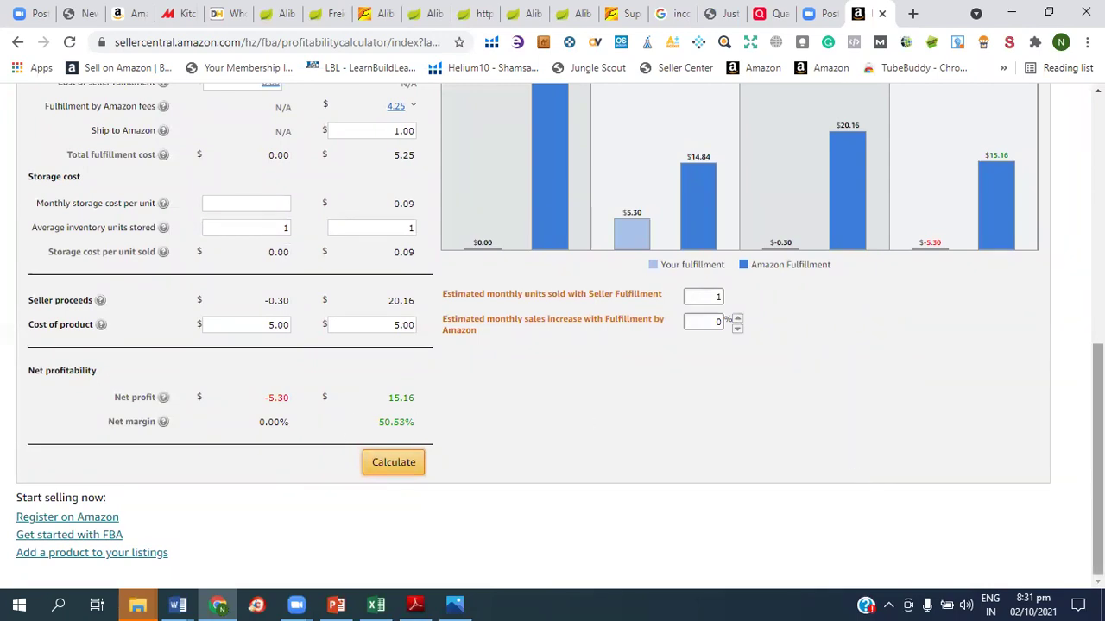
scroll(1098, 431, "up", 2)
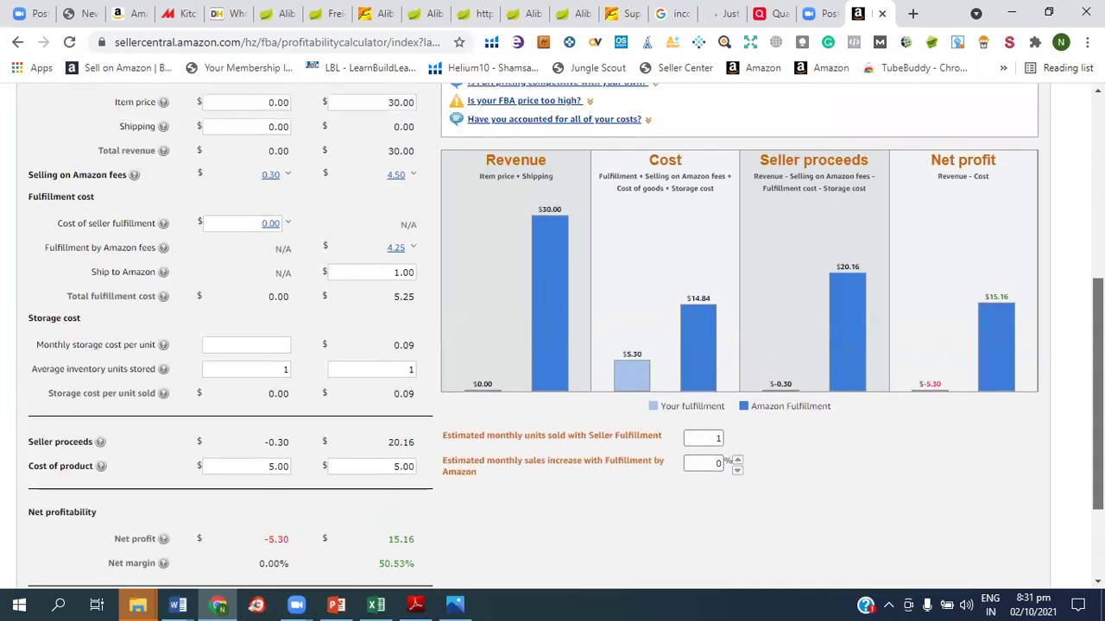
scroll(1097, 389, "up", 1)
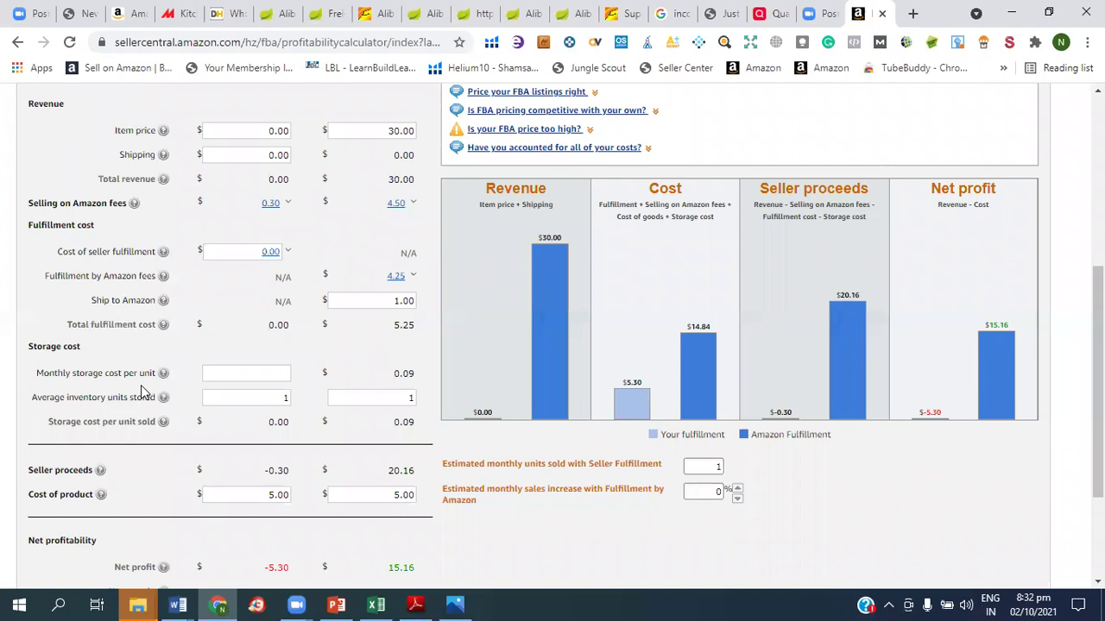
Enter 1 as the average inventory units stored under Amazon Fulfillment and review the net profit and net margin.
left_click(412, 402)
type("1")
scroll(1096, 388, "down", 1)
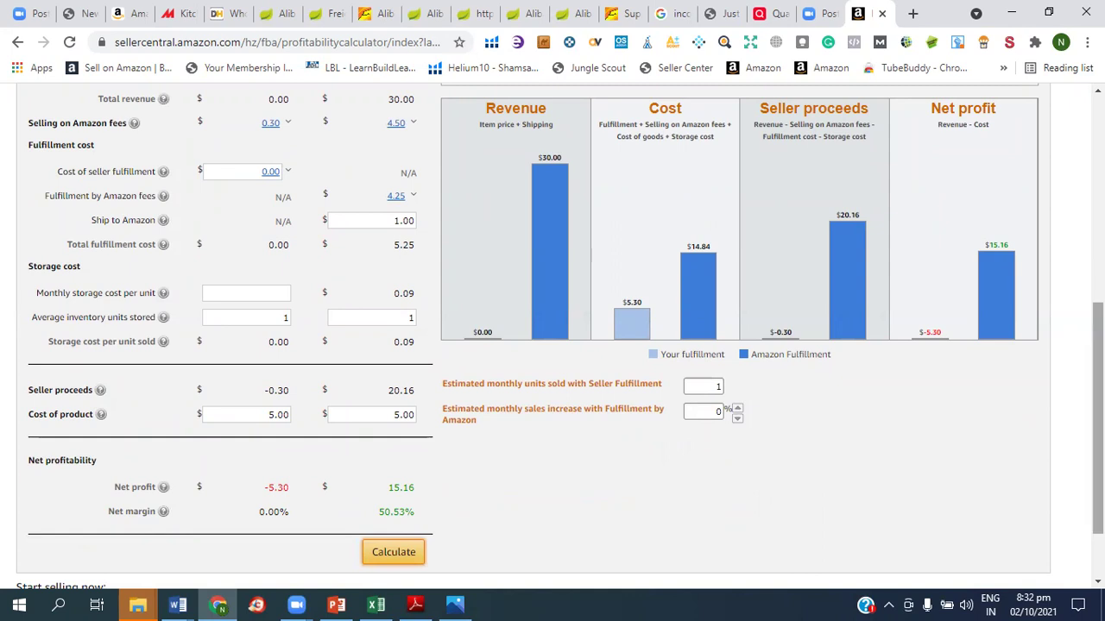
scroll(484, 444, "down", 2)
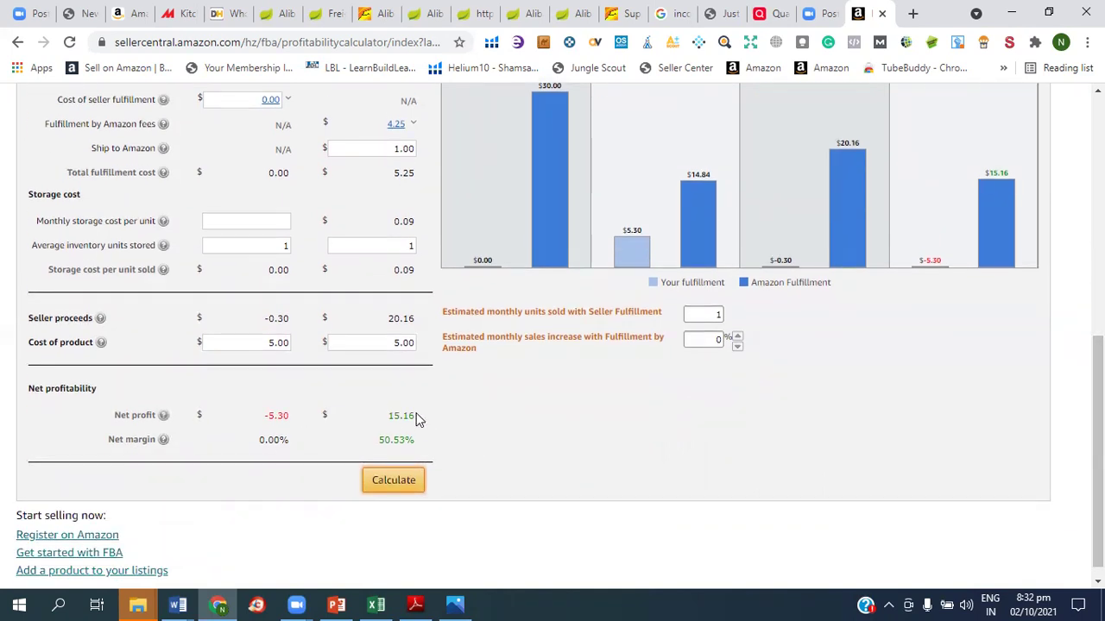
Highlight the Amazon Fulfillment net margin and review the revenue, cost, seller proceeds and net profit comparison.
left_click_drag(373, 442, 446, 456)
left_click(809, 518)
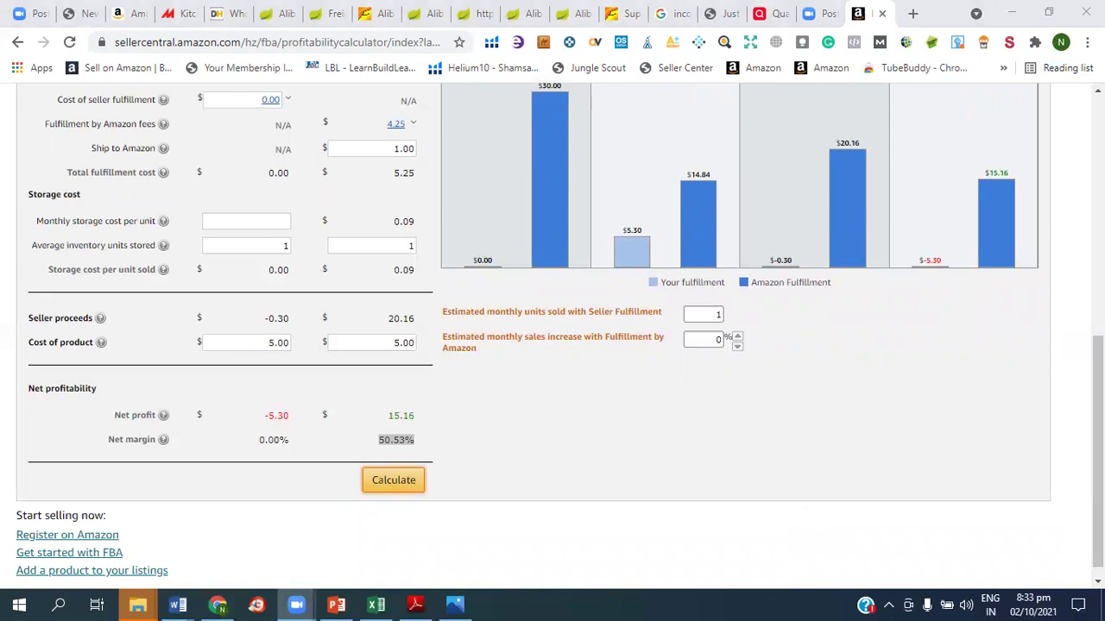
left_click_drag(1097, 449, 1097, 357)
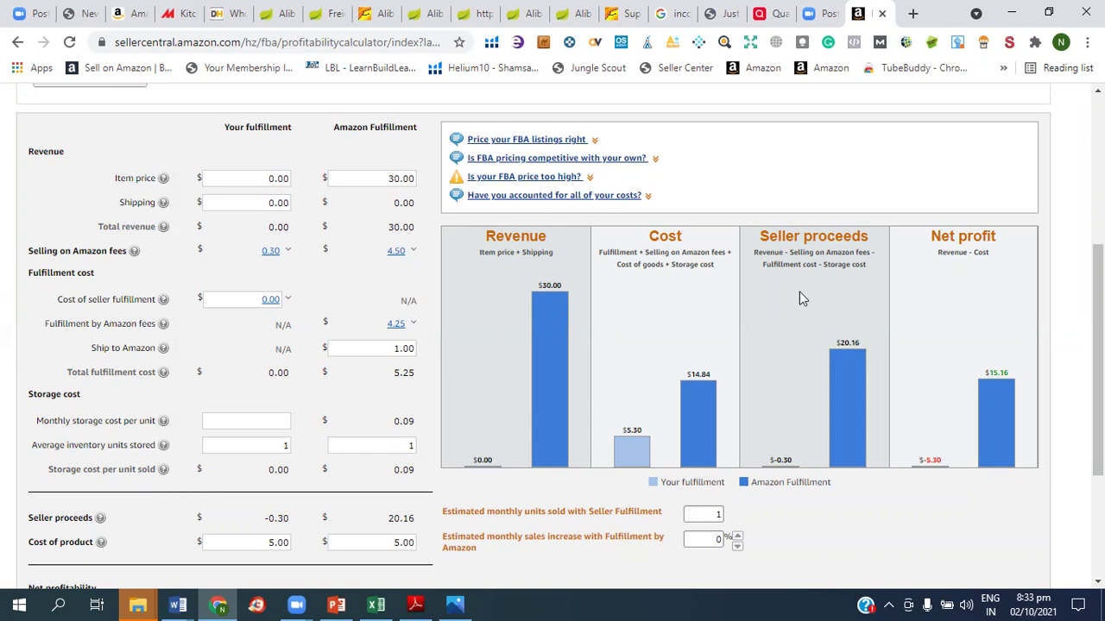
left_click_drag(1098, 302, 1098, 402)
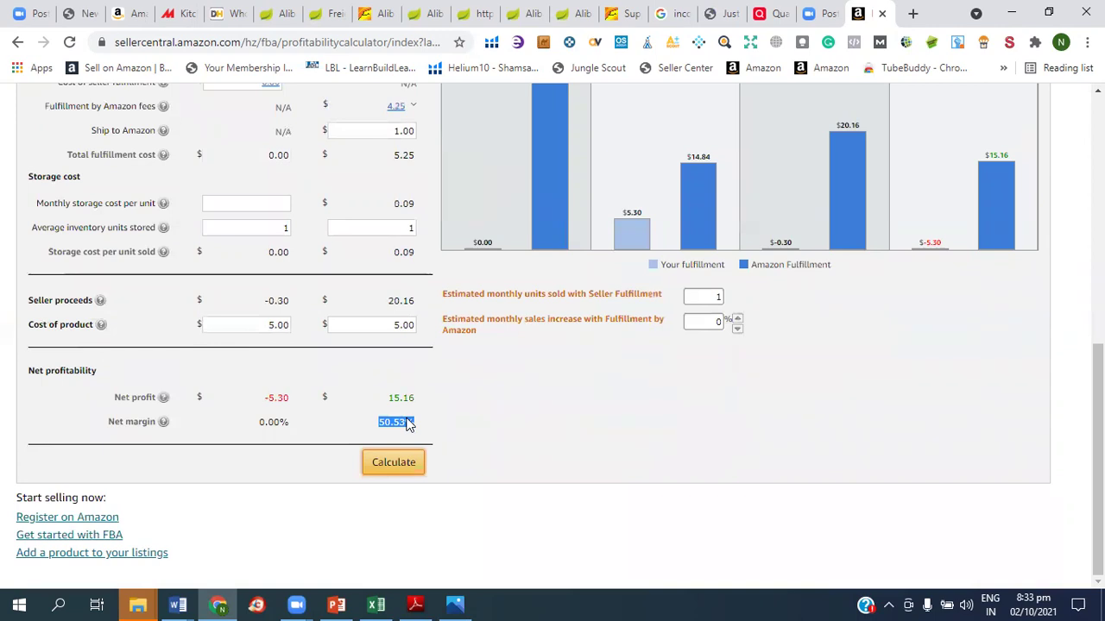
Set the Amazon Fulfillment cost of product to 10 and recalculate the profitability.
left_click_drag(1098, 431, 1098, 402)
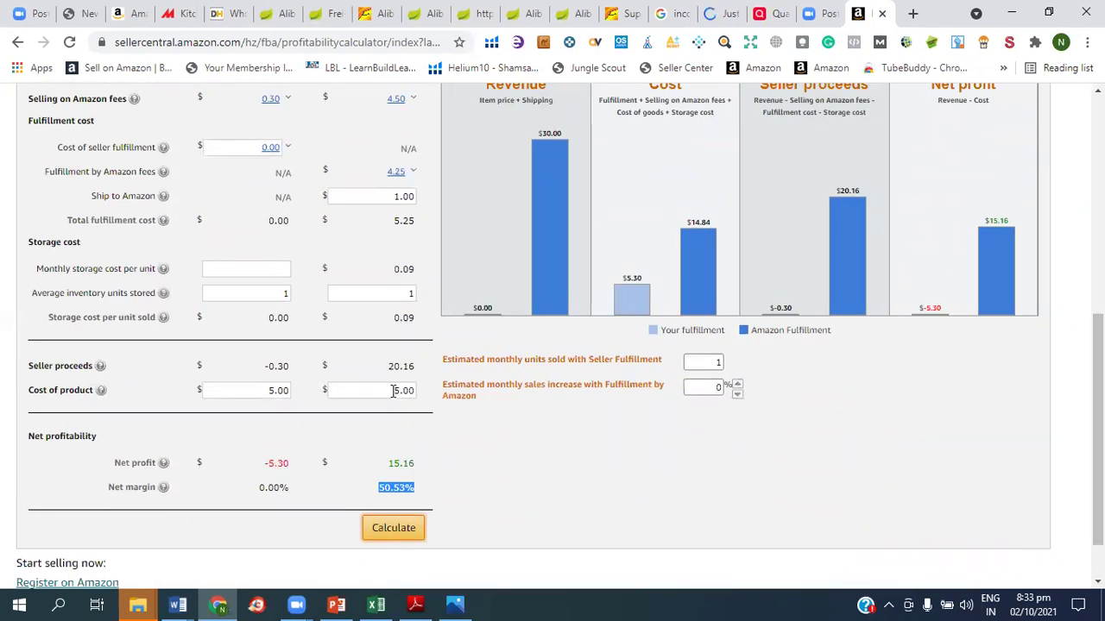
double_click(391, 391)
type("10")
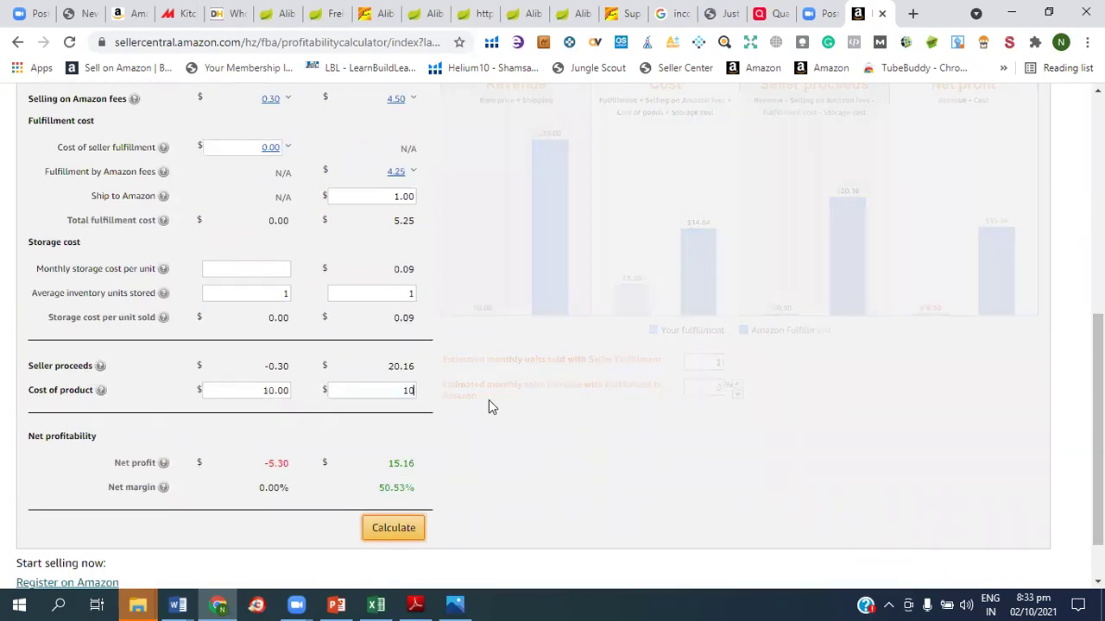
left_click_drag(1098, 429, 1098, 461)
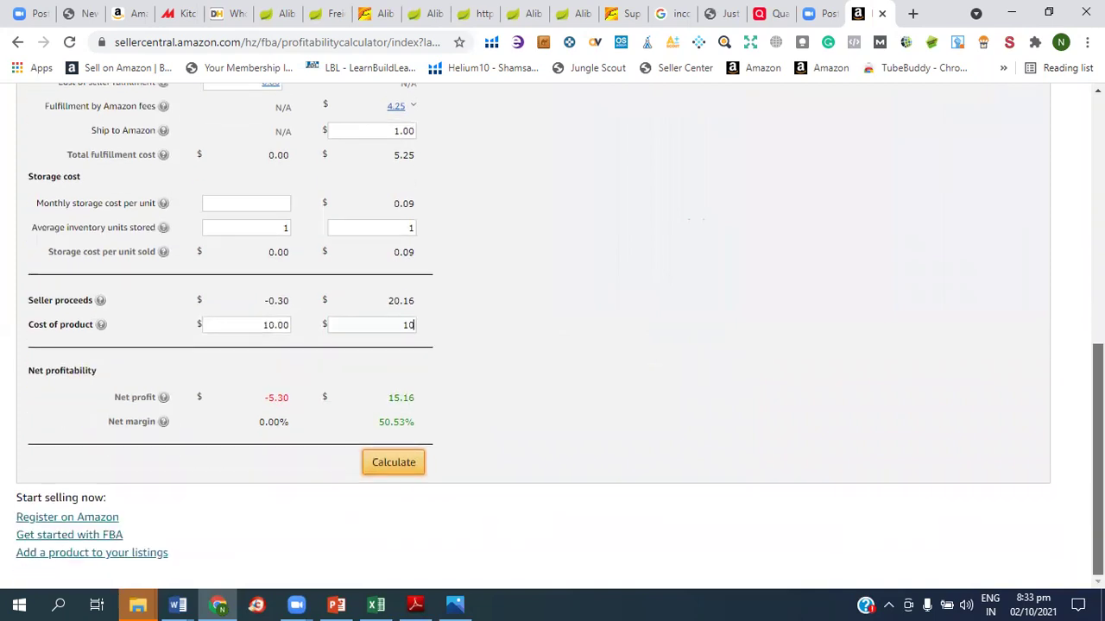
left_click(388, 467)
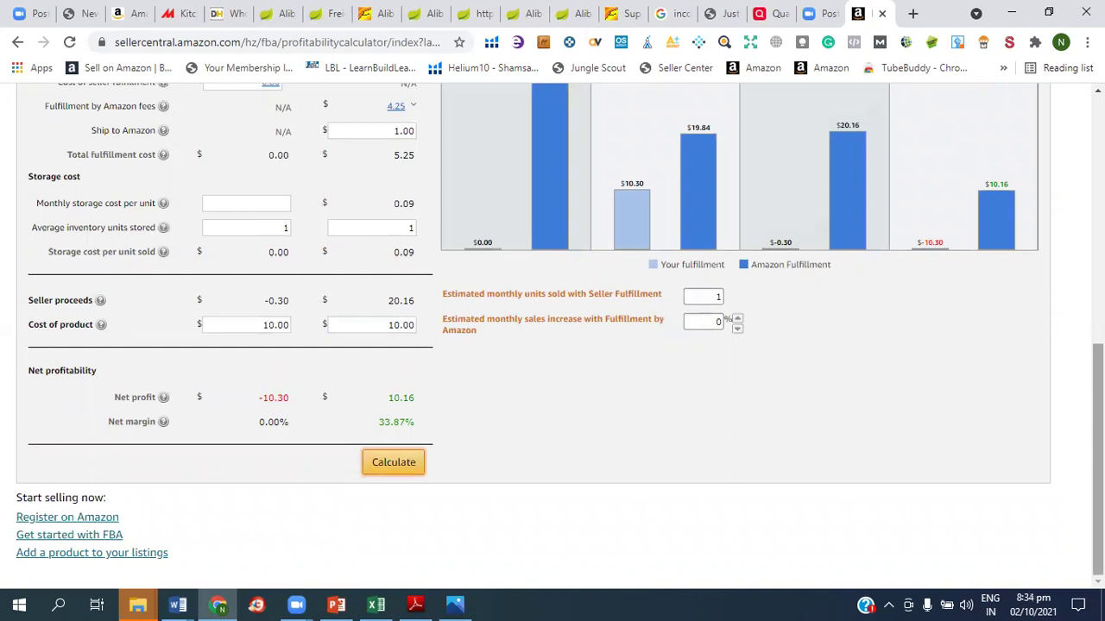
Set the Amazon Fulfillment item price to 20 and recalculate the net profit and margin.
scroll(1097, 345, "up", 3)
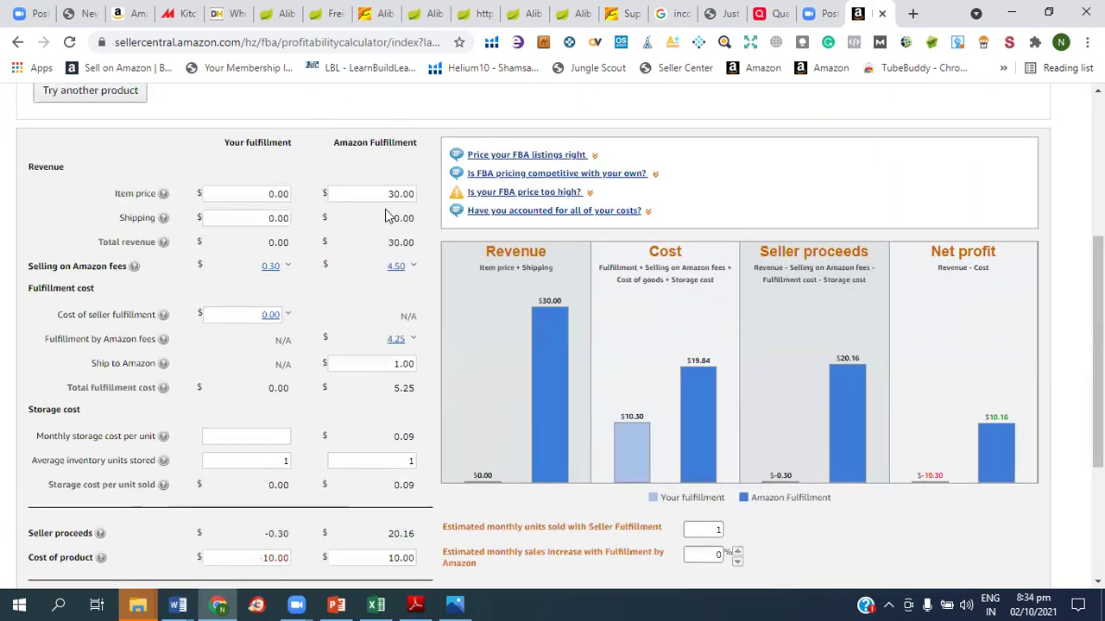
left_click_drag(387, 194, 464, 198)
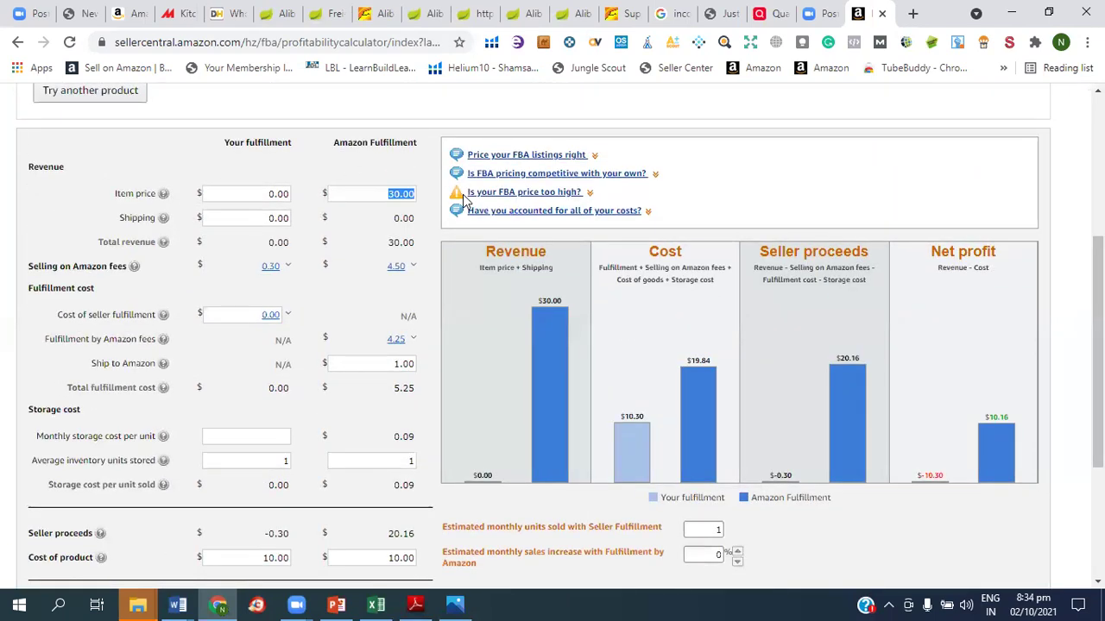
type("20")
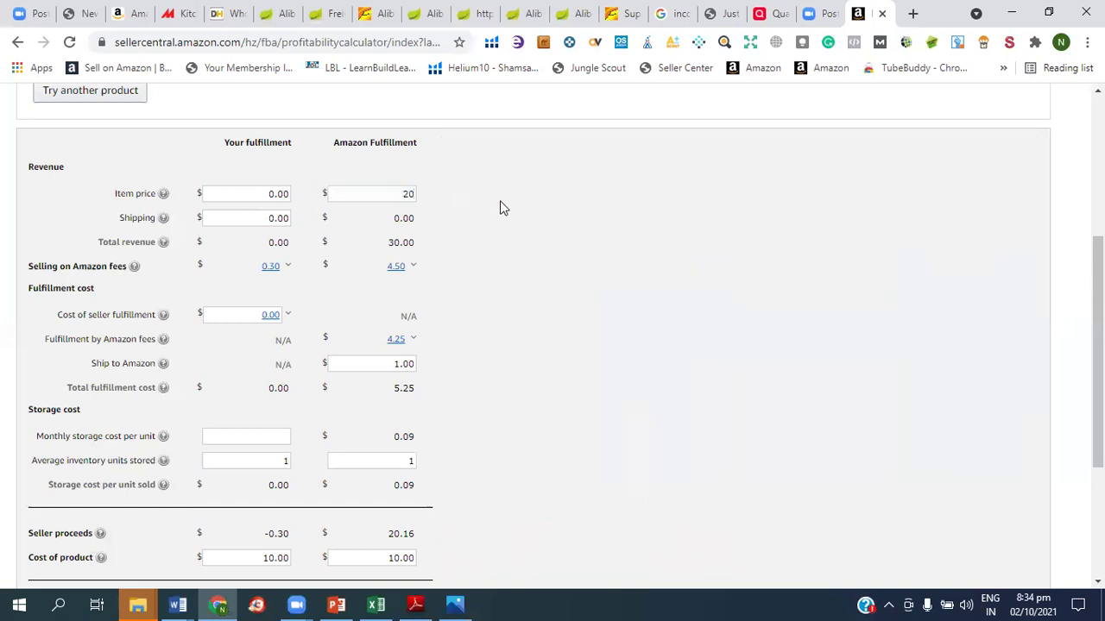
scroll(500, 207, "down", 1)
scroll(1010, 388, "down", 2)
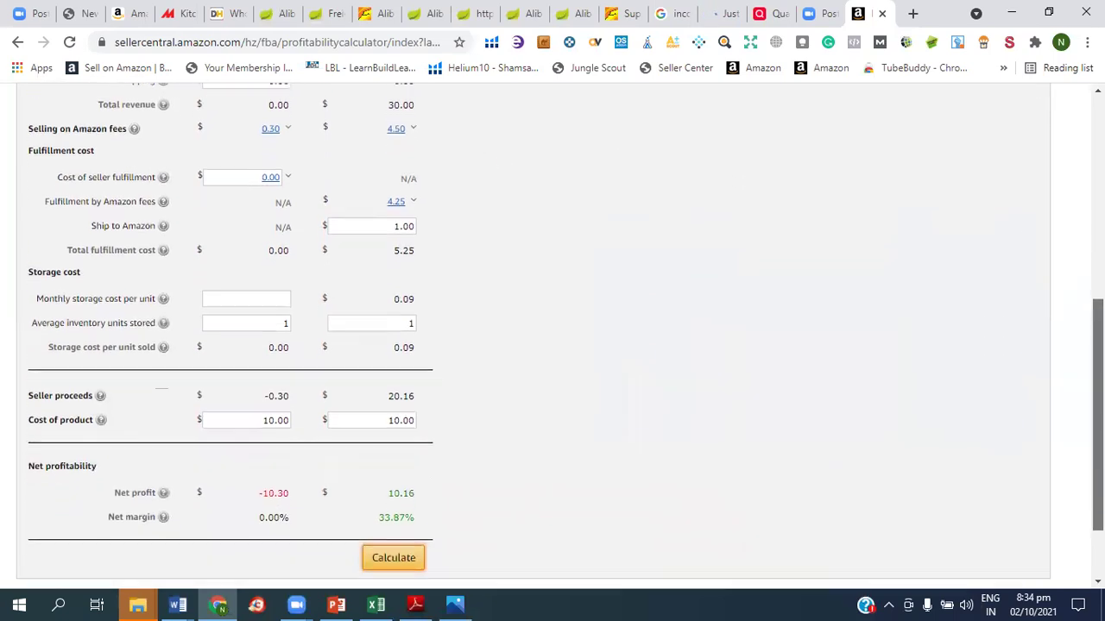
left_click(422, 467)
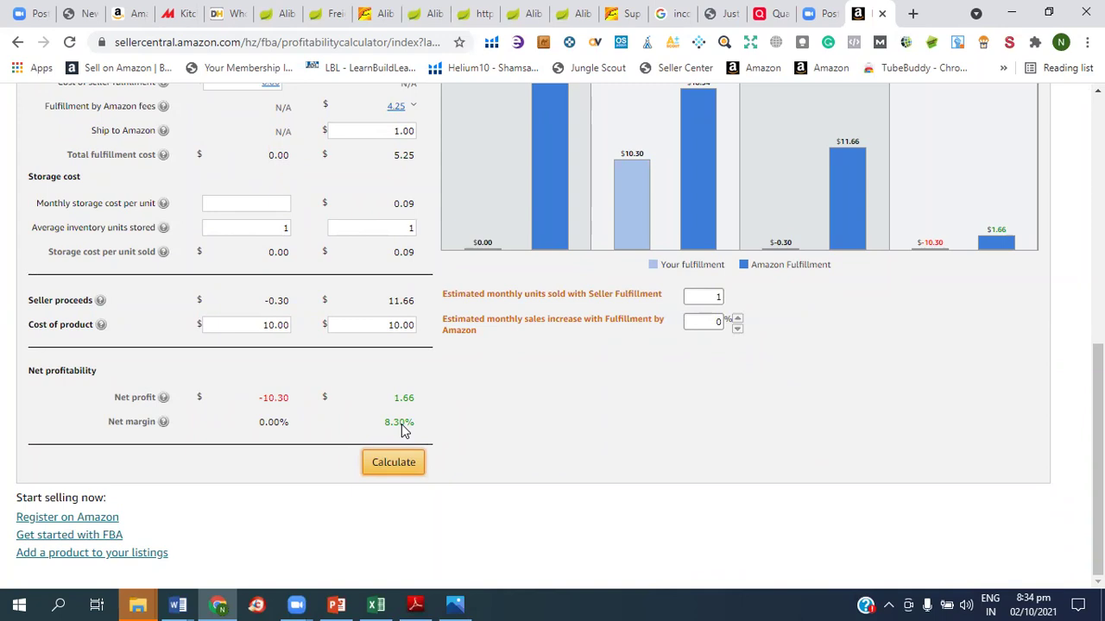
Review the knife's product details, fee breakdown, cost chart and net profitability in the recalculated results.
scroll(1096, 458, "up", 2)
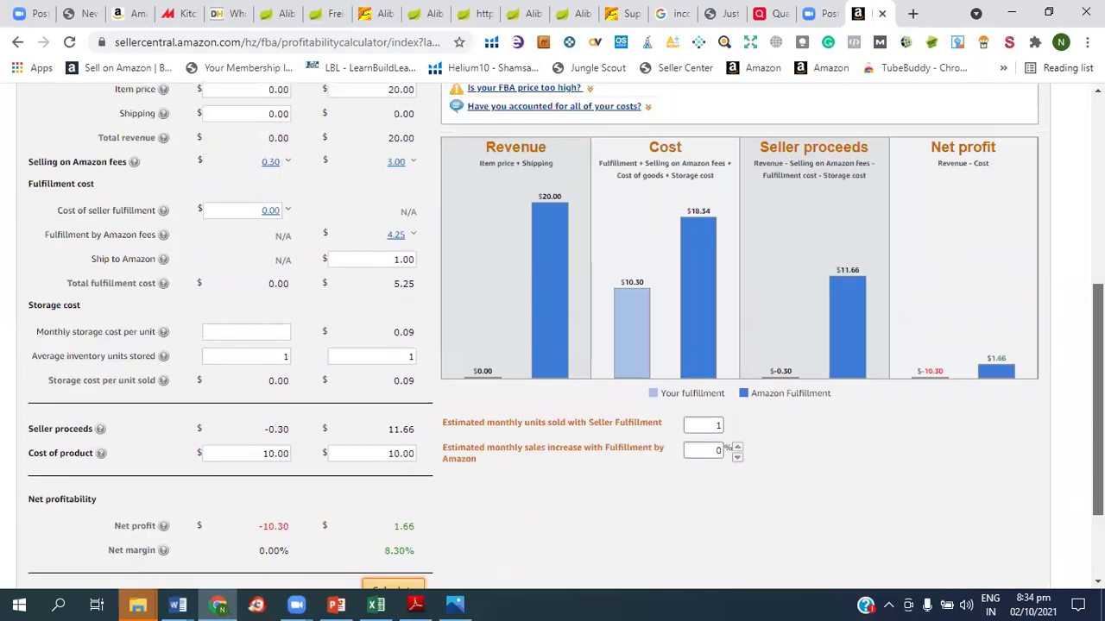
scroll(1096, 457, "up", 4)
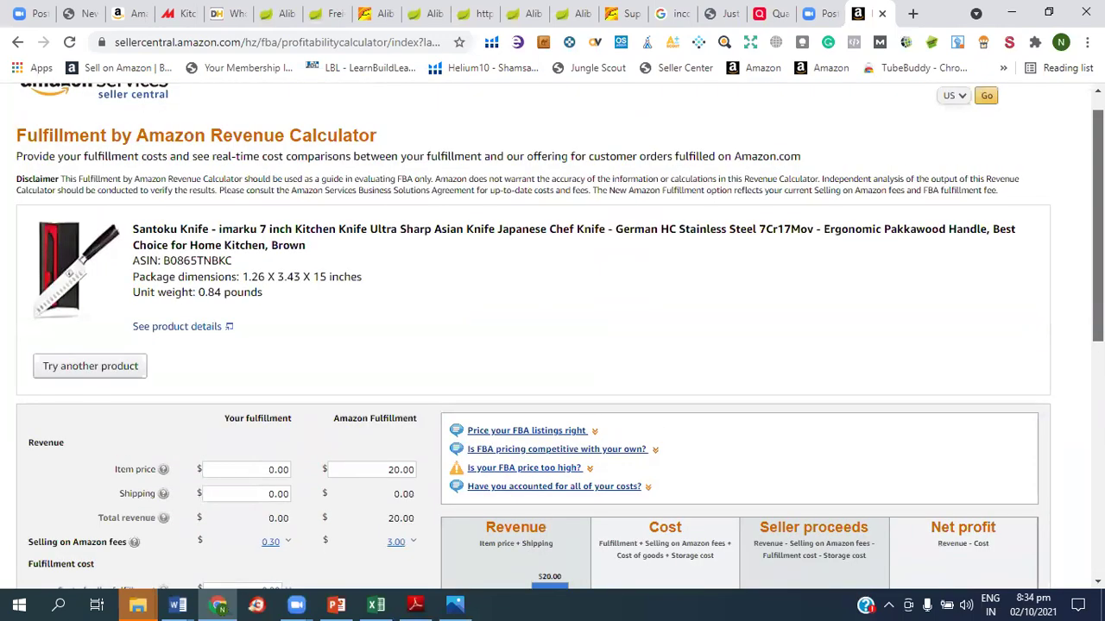
scroll(1096, 458, "up", 1)
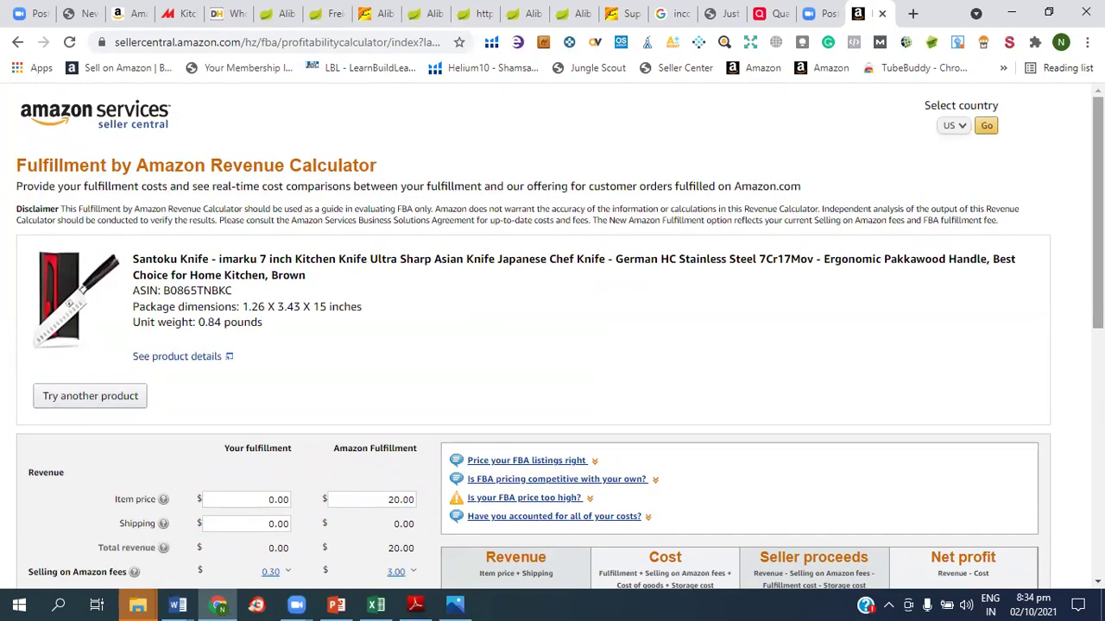
scroll(560, 337, "down", 3)
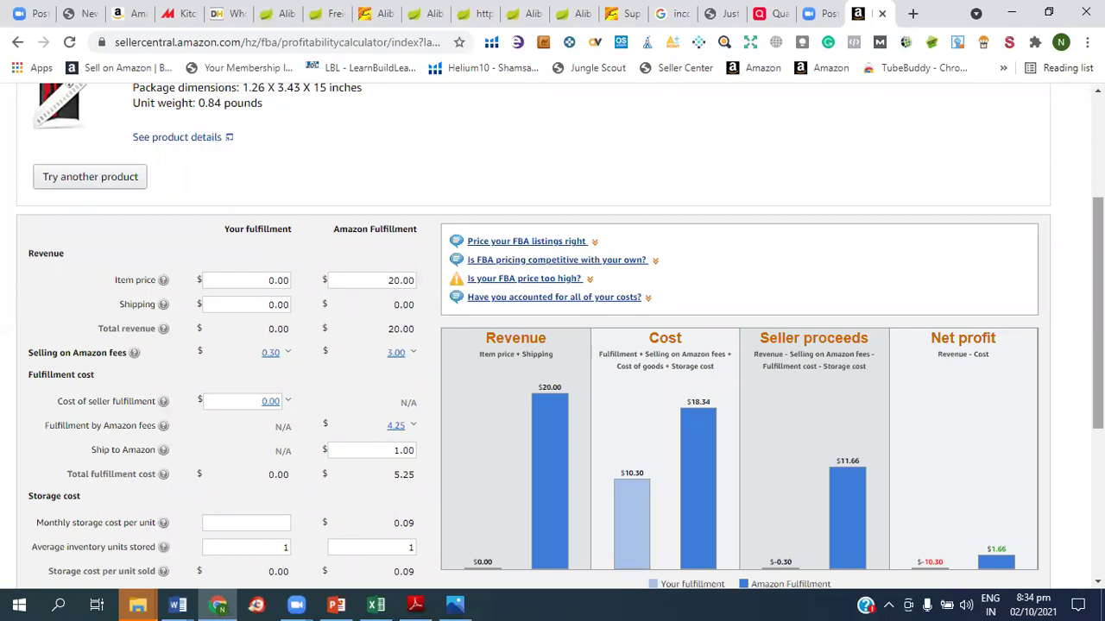
scroll(552, 337, "down", 2)
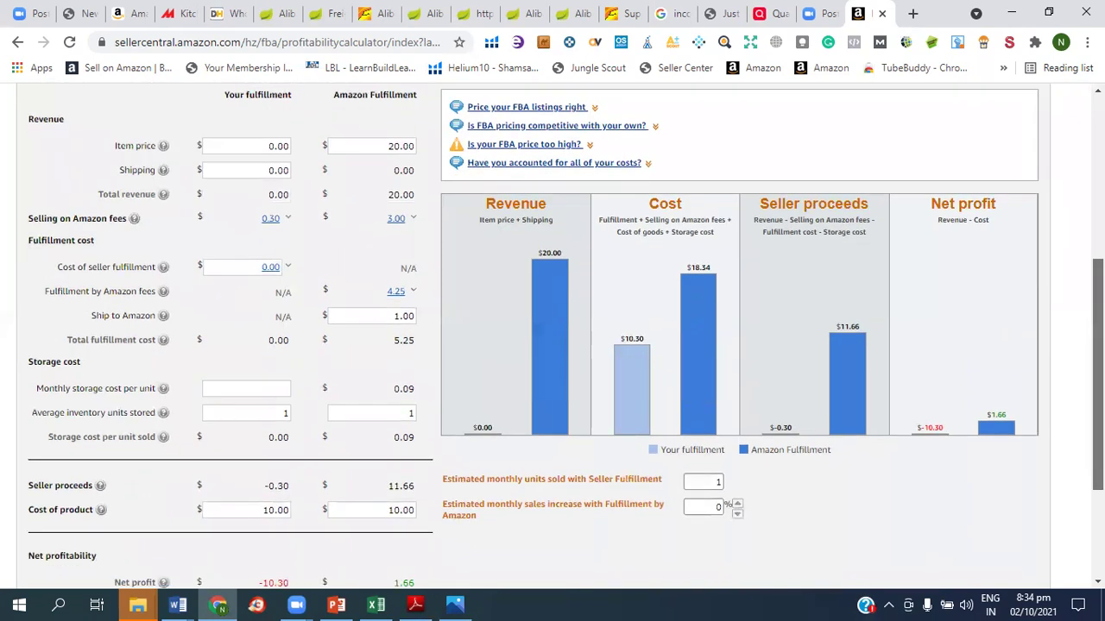
scroll(552, 336, "up", 4)
scroll(553, 337, "up", 1)
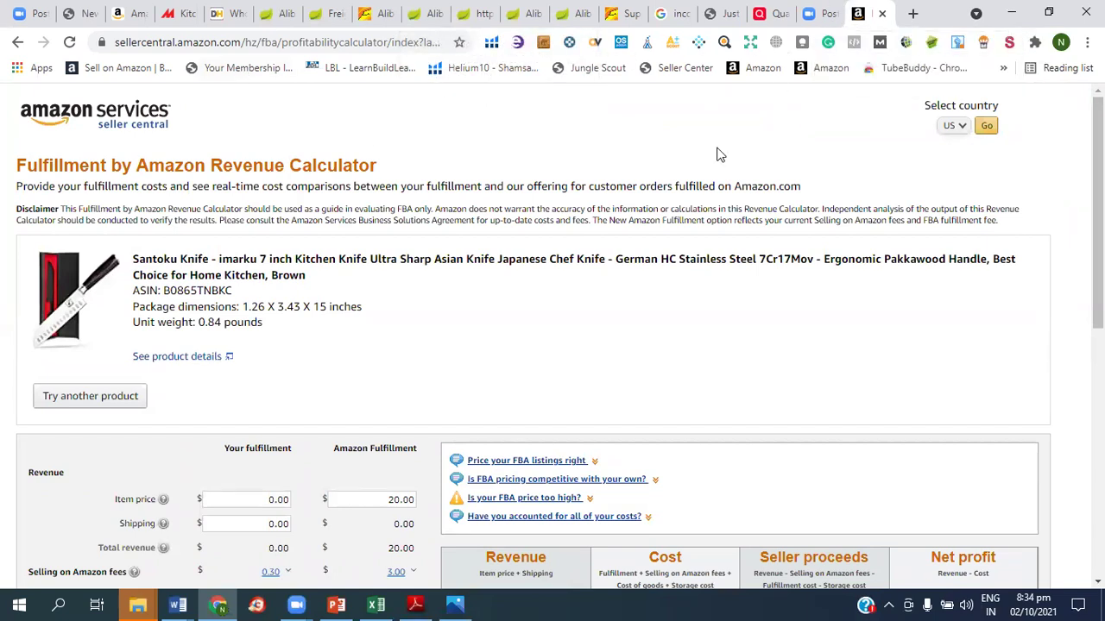
scroll(1098, 259, "down", 3)
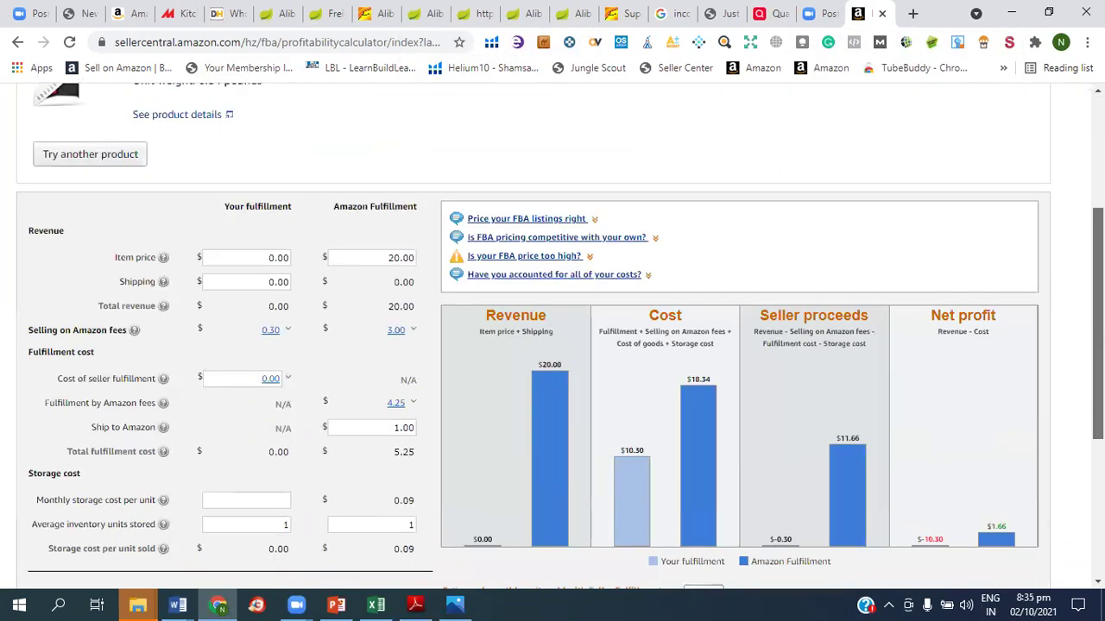
scroll(533, 515, "down", 2)
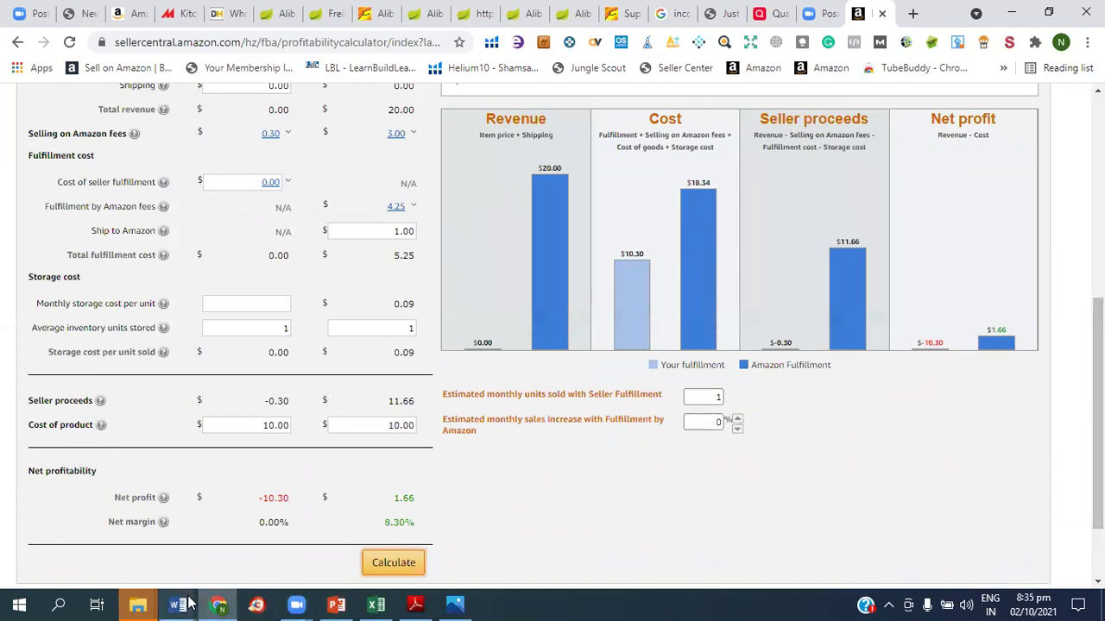
Switch to Adobe Reader with the product sourcing assignment and read the introduction and the two ways of sourcing a product.
mouse_move(219, 604)
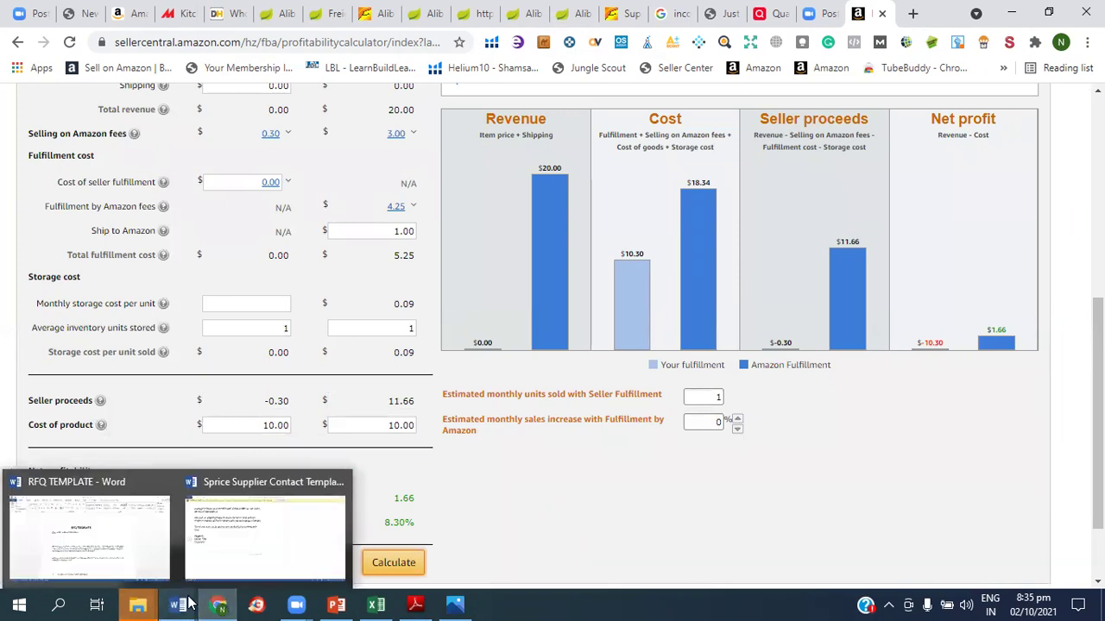
left_click(415, 604)
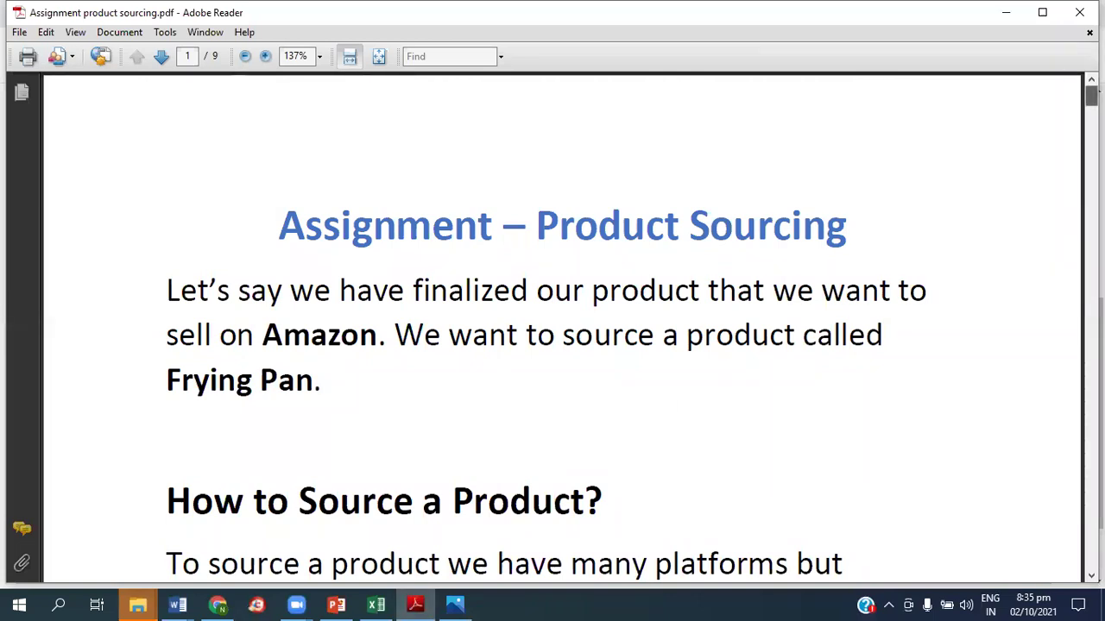
scroll(1091, 97, "down", 1)
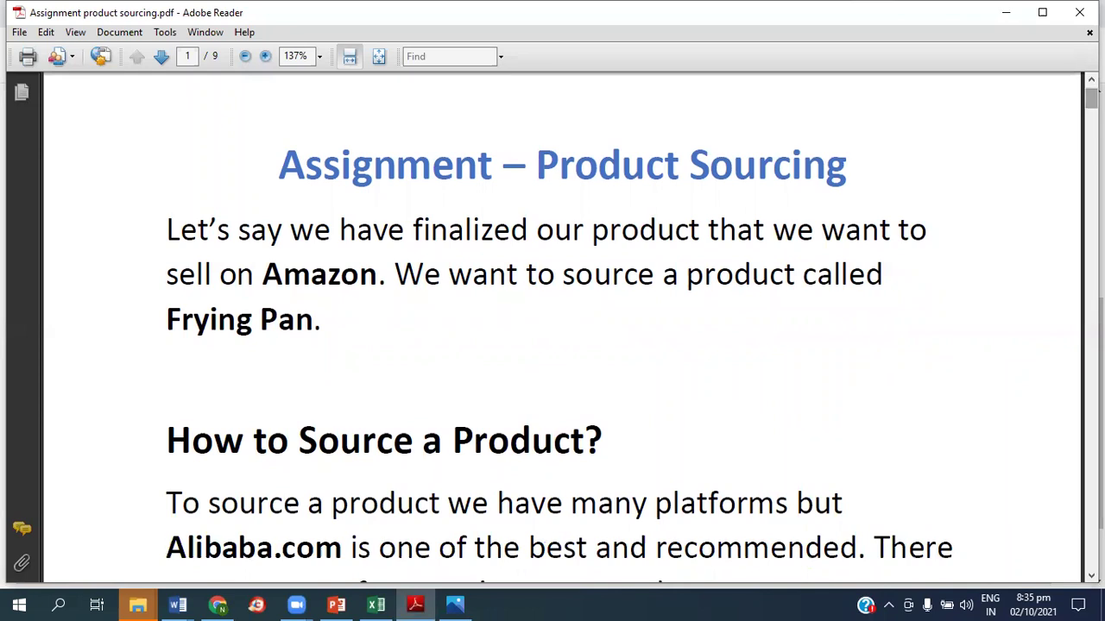
left_click_drag(1091, 97, 1091, 101)
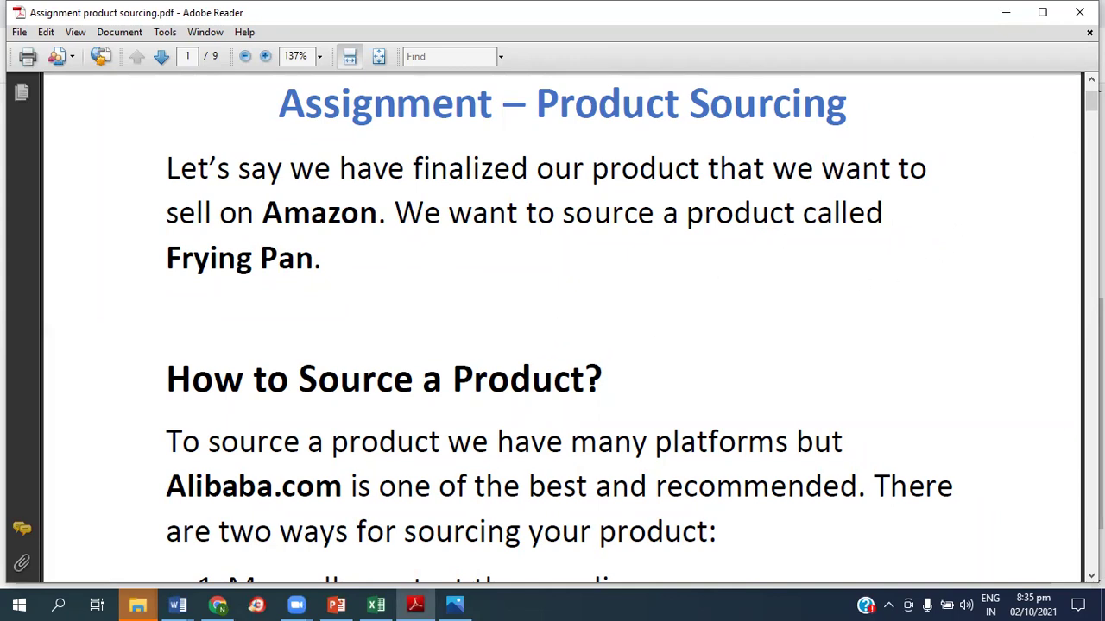
scroll(552, 328, "down", 5)
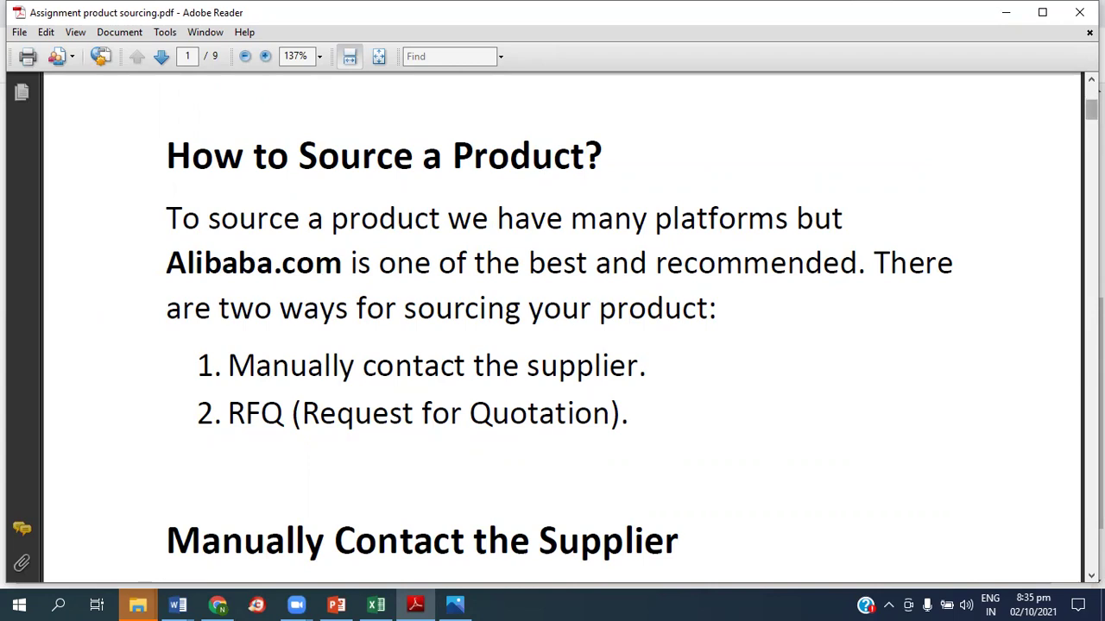
scroll(552, 328, "down", 5)
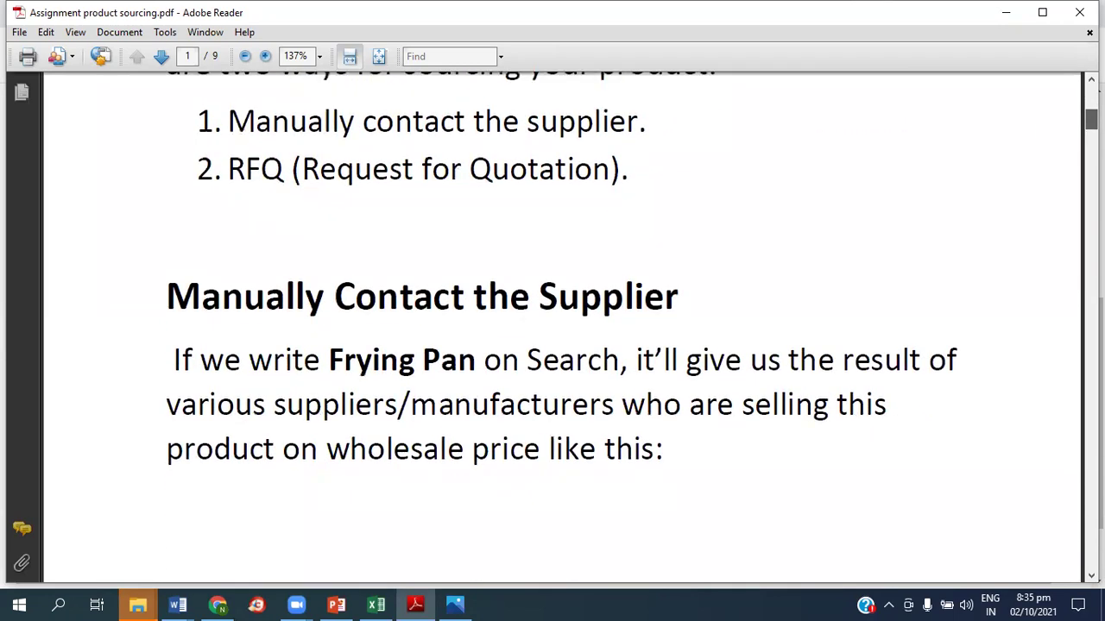
left_click_drag(1091, 119, 1091, 120)
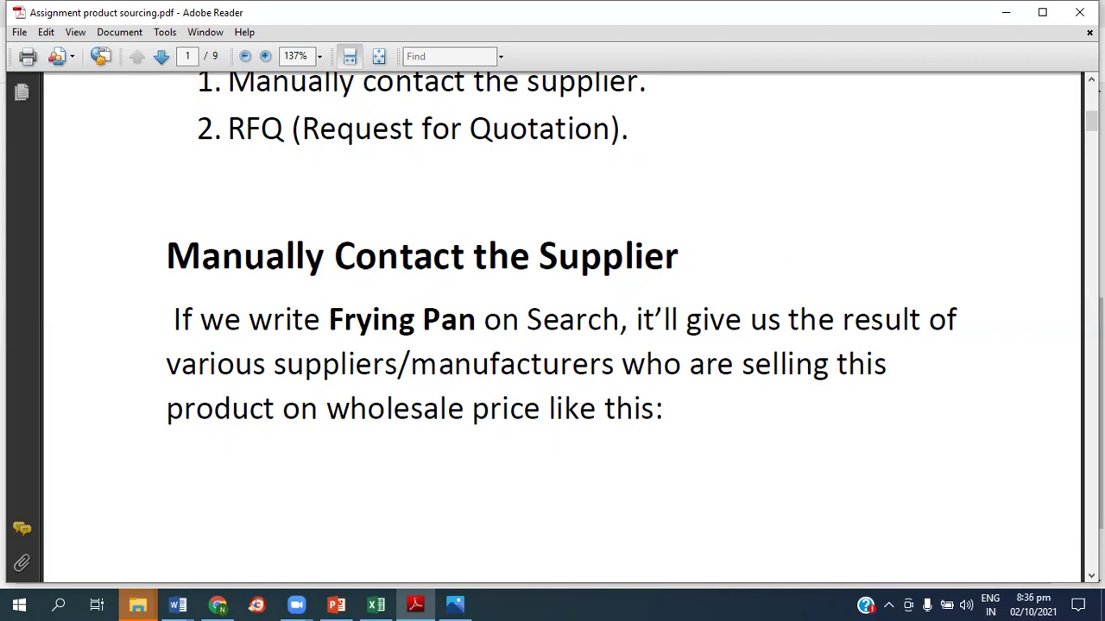
Read the assignment's frying pan search results, the criteria for selecting a perfect supplier and the example supplier profile.
scroll(561, 328, "down", 10)
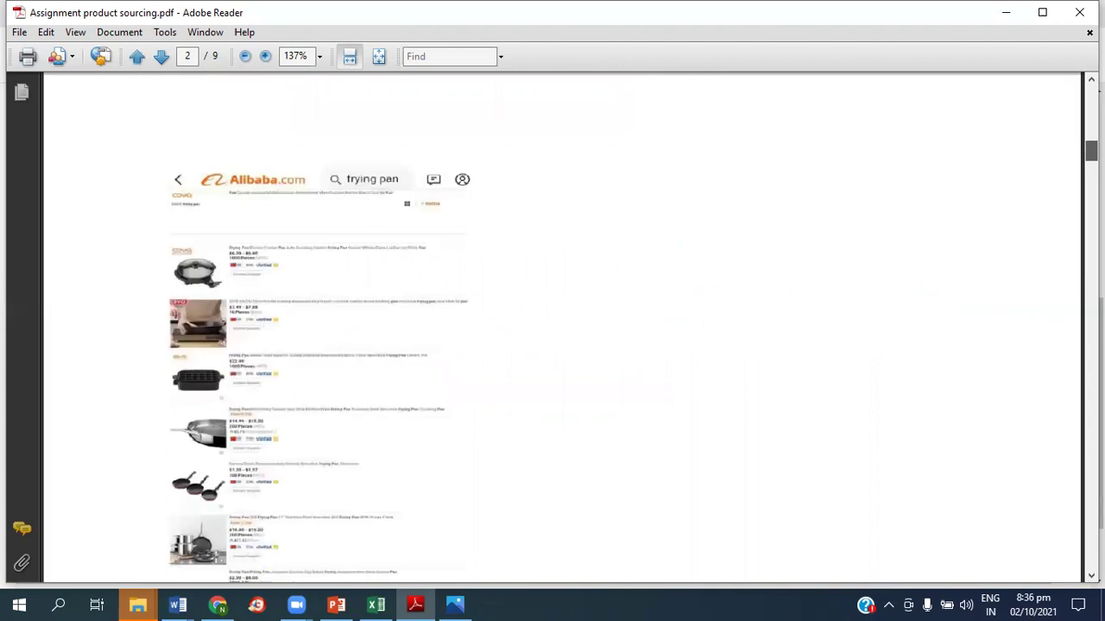
scroll(561, 328, "down", 1)
scroll(561, 328, "down", 2)
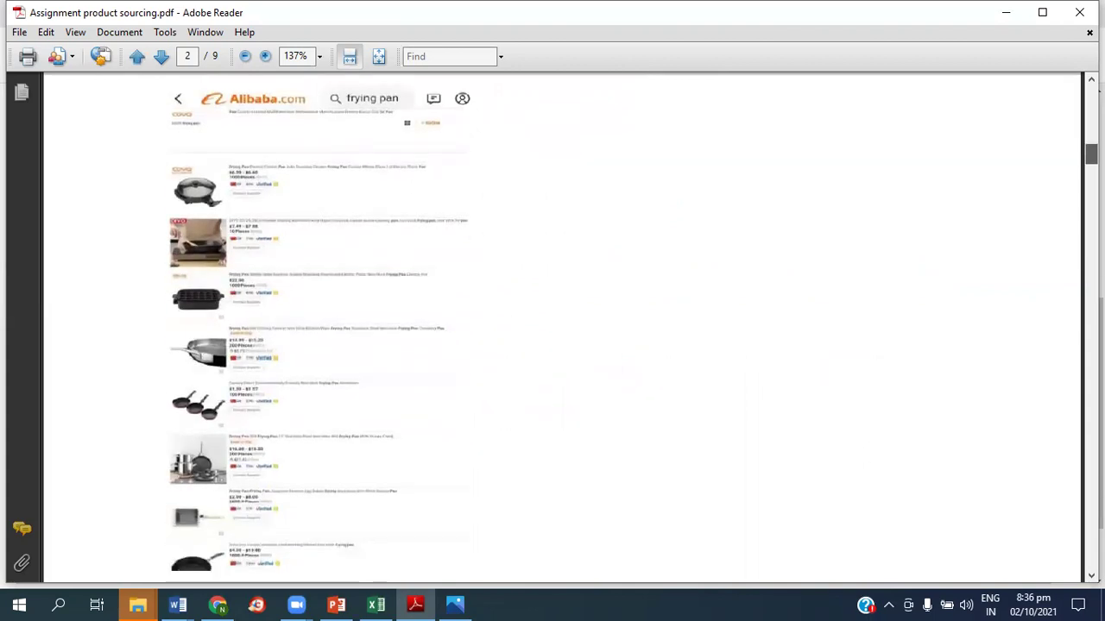
scroll(561, 328, "down", 10)
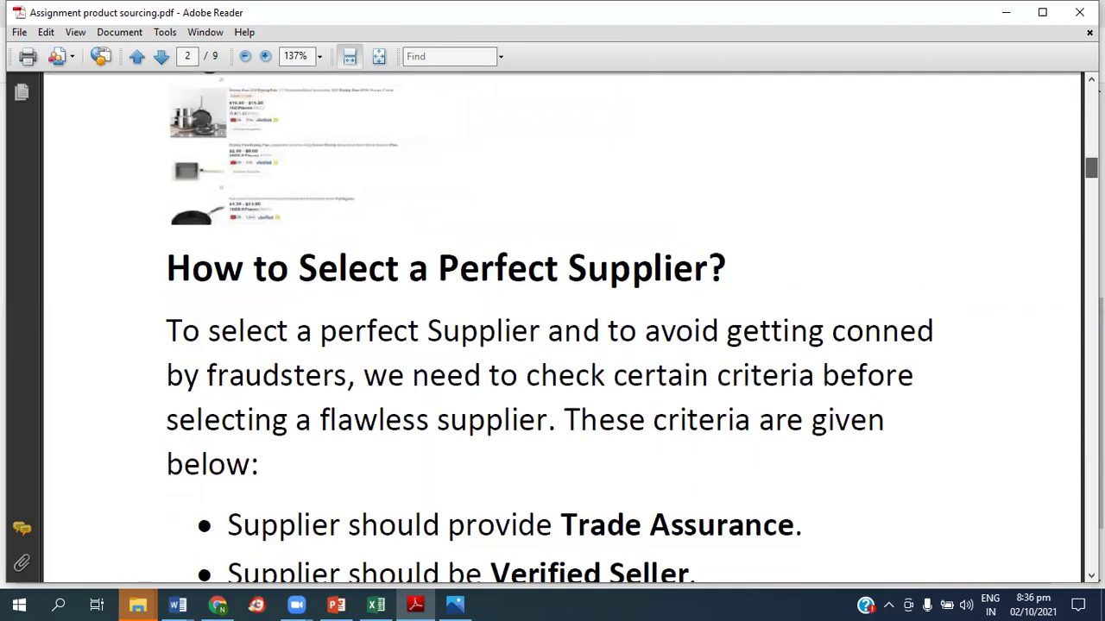
scroll(561, 328, "down", 4)
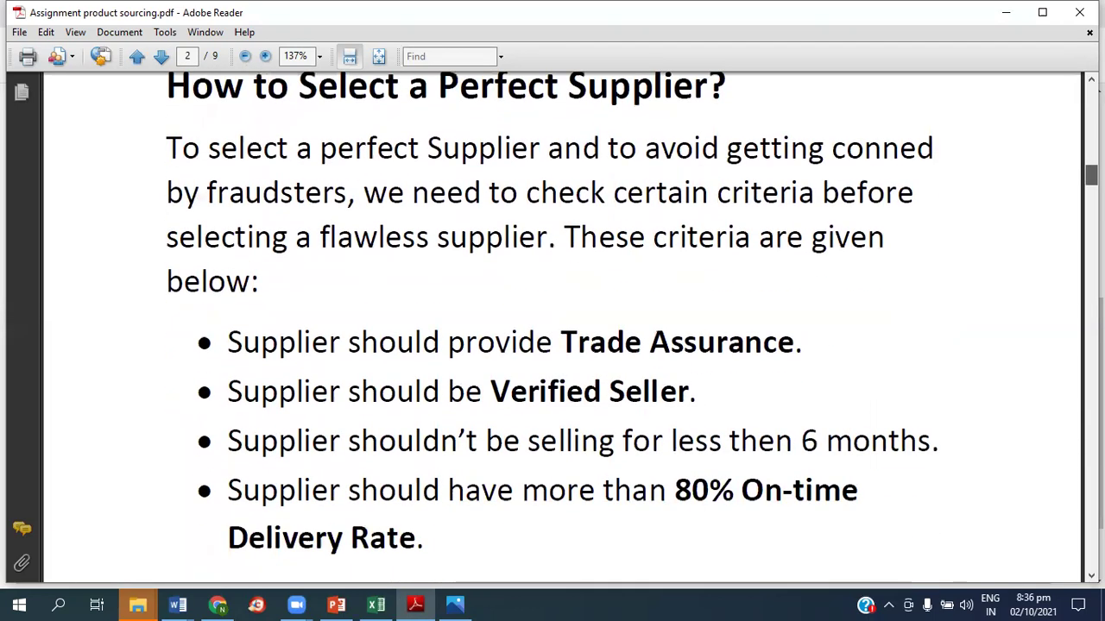
scroll(561, 328, "down", 3)
scroll(561, 328, "down", 14)
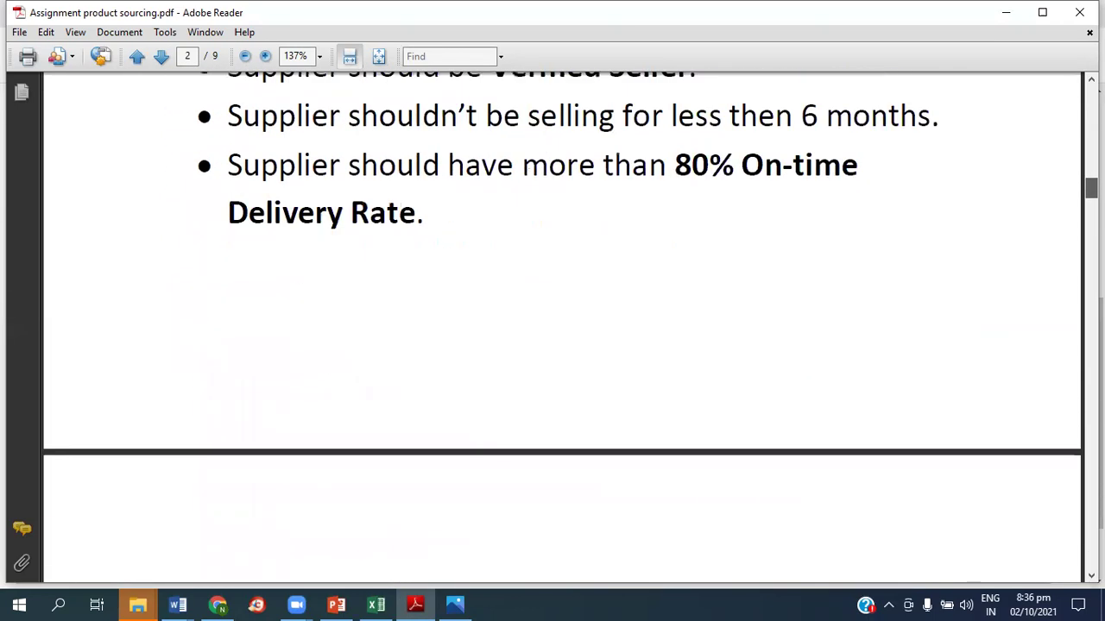
scroll(561, 328, "down", 2)
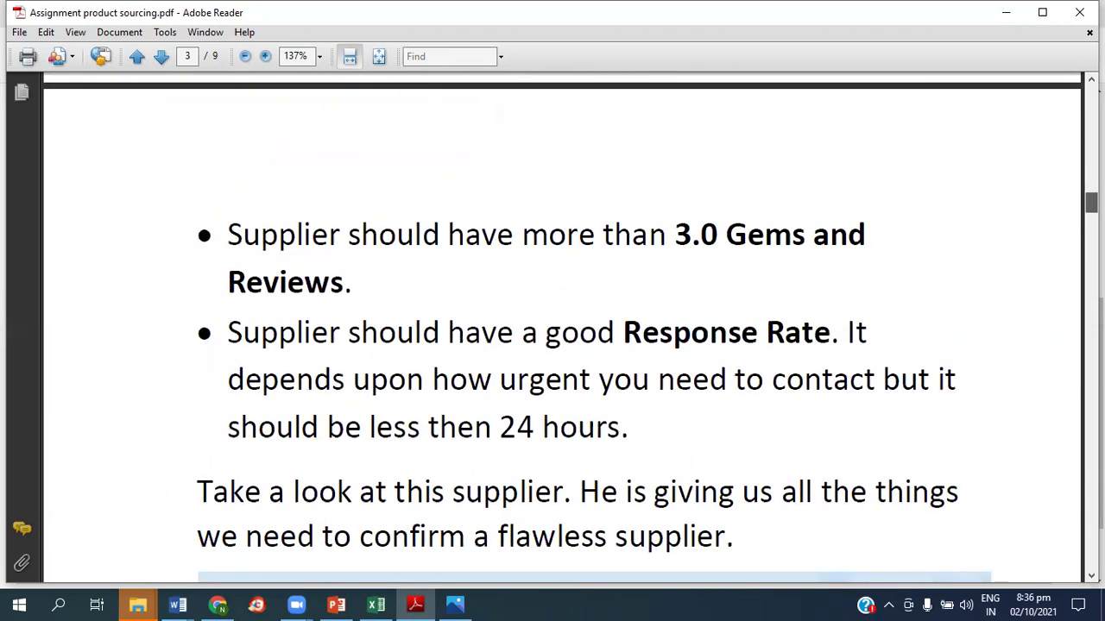
scroll(561, 328, "down", 3)
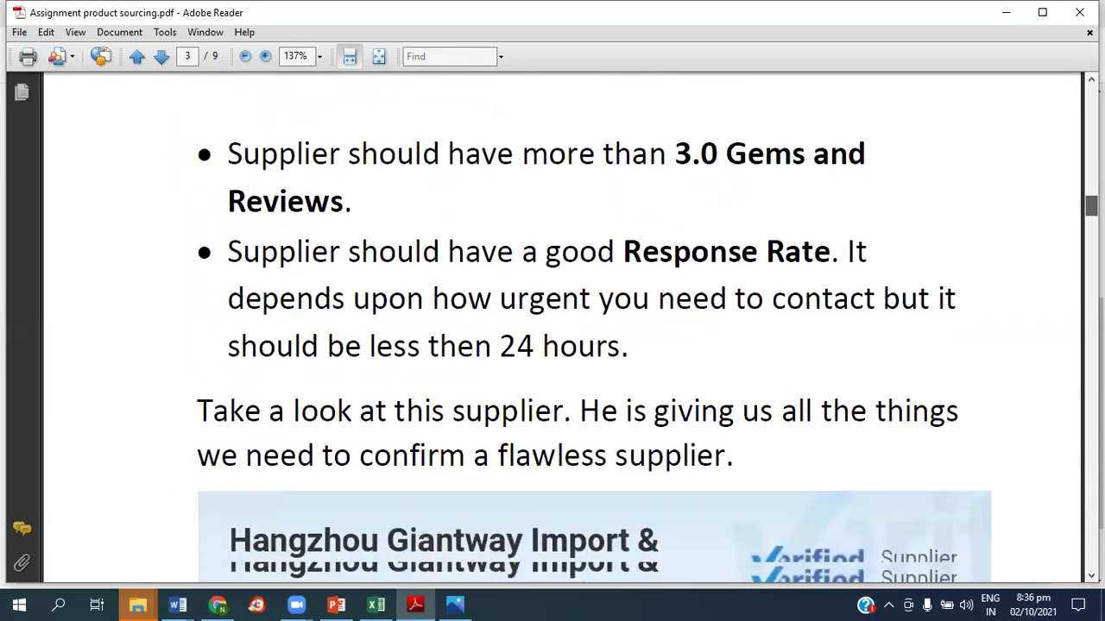
scroll(561, 328, "down", 4)
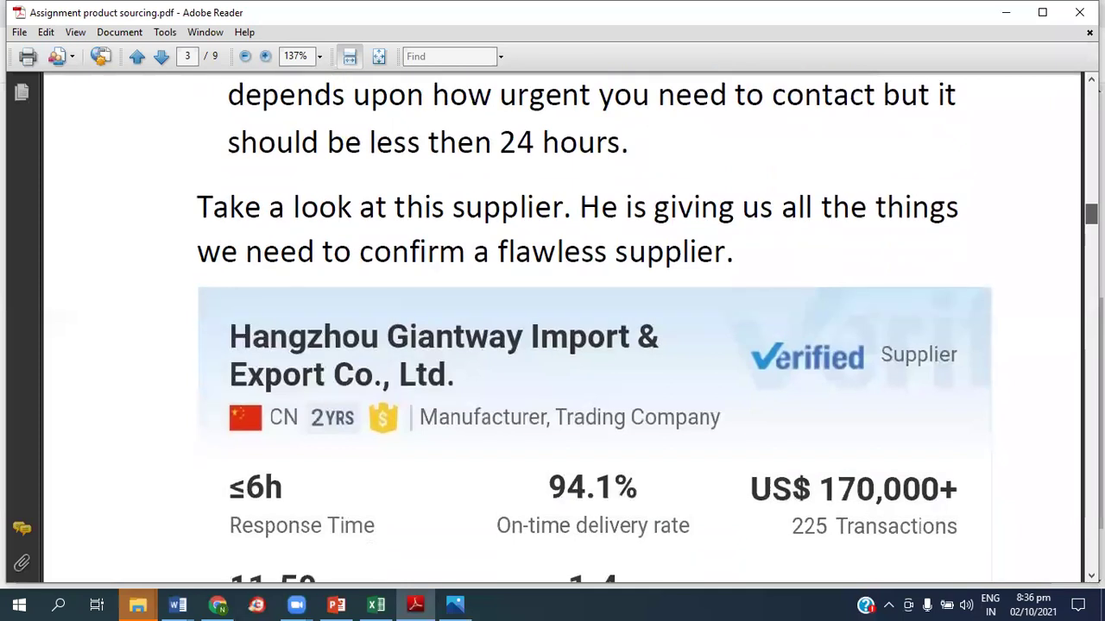
scroll(561, 328, "down", 3)
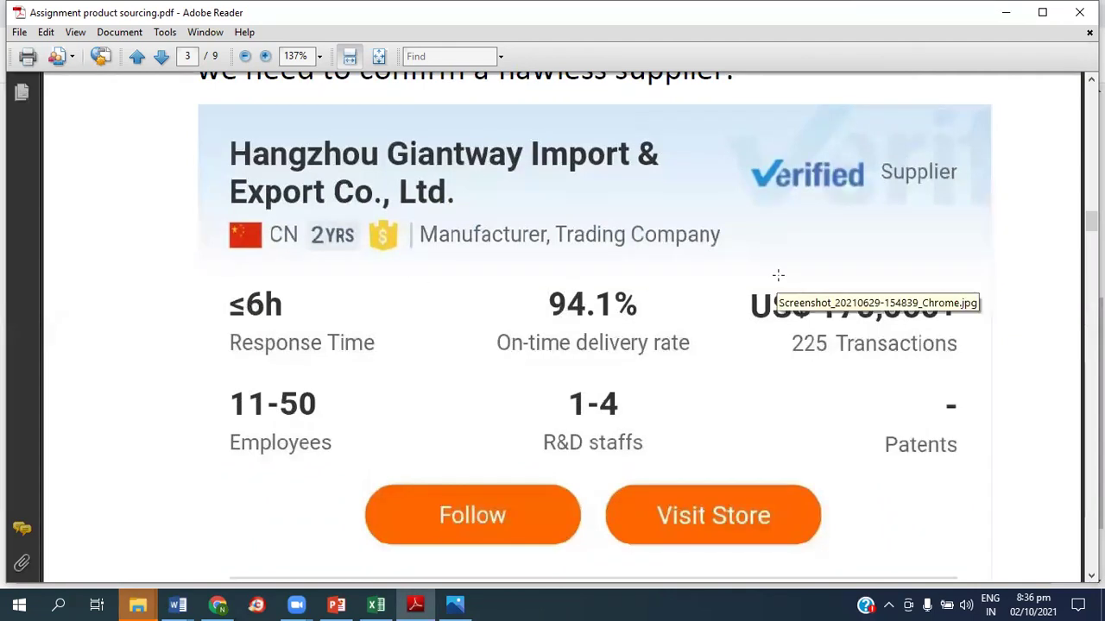
scroll(561, 328, "up", 6)
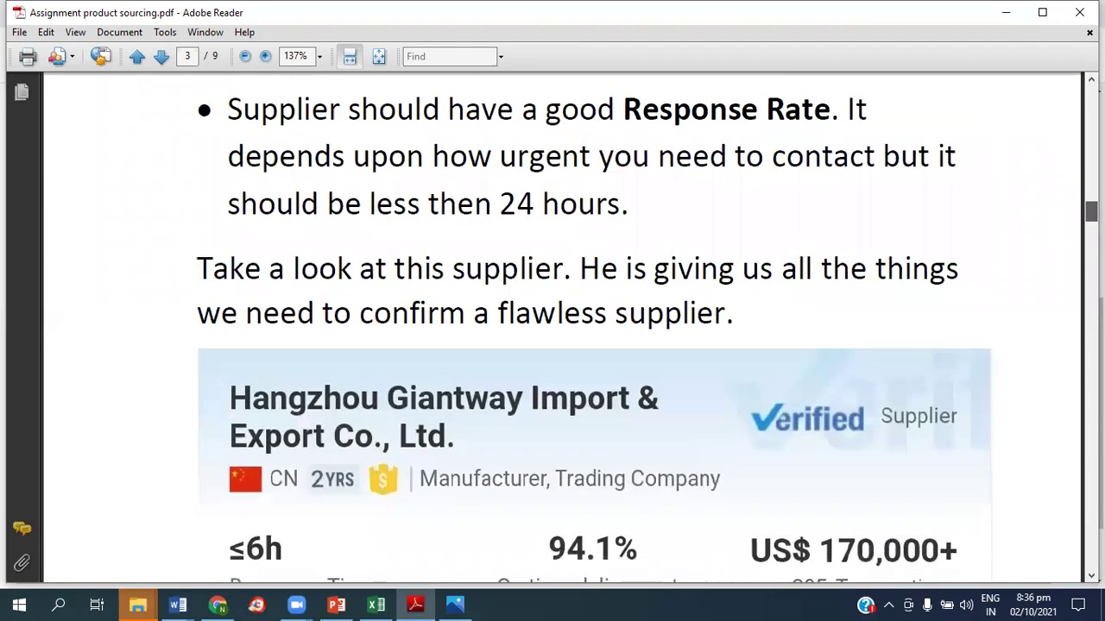
Continue to the assignment's Calculate Your Margin section and read its opening on the frying pan order.
scroll(562, 328, "down", 8)
scroll(561, 328, "down", 8)
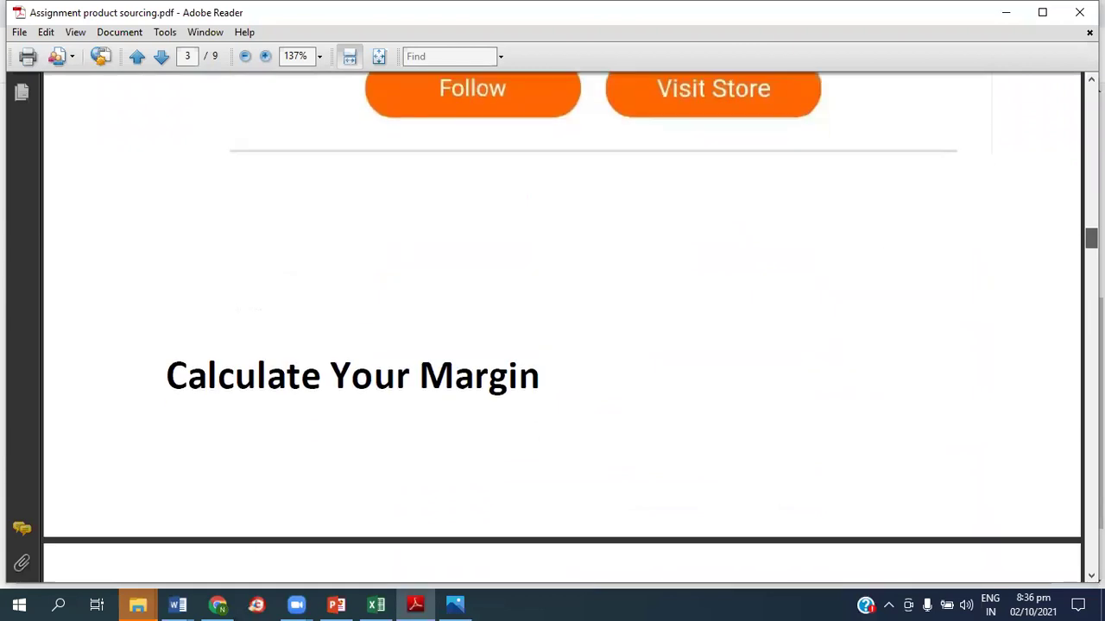
scroll(561, 328, "down", 12)
scroll(553, 328, "down", 1)
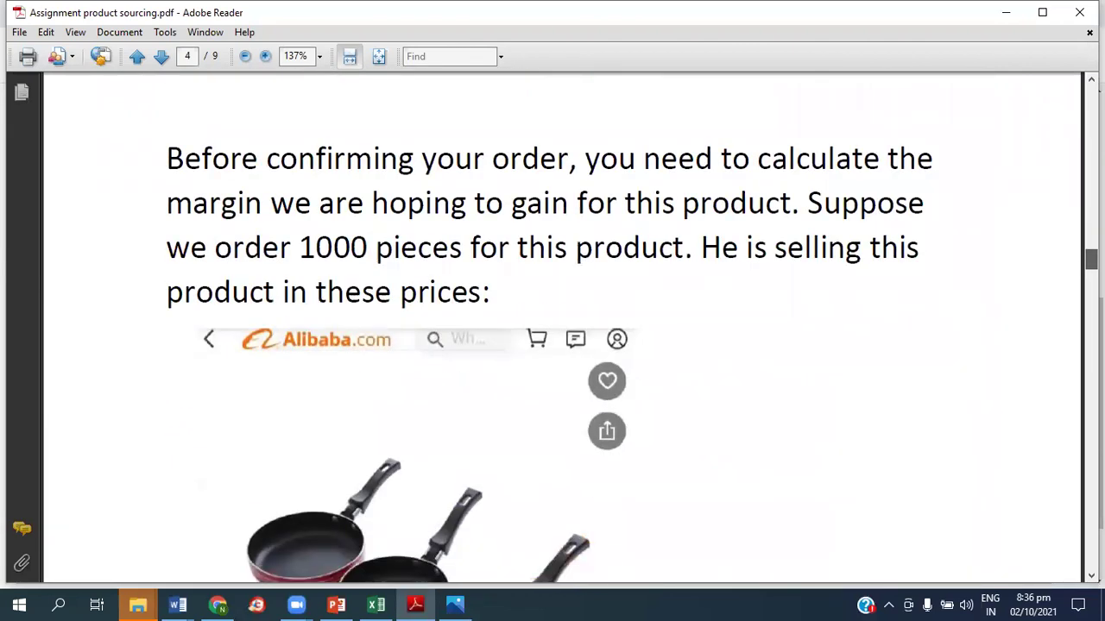